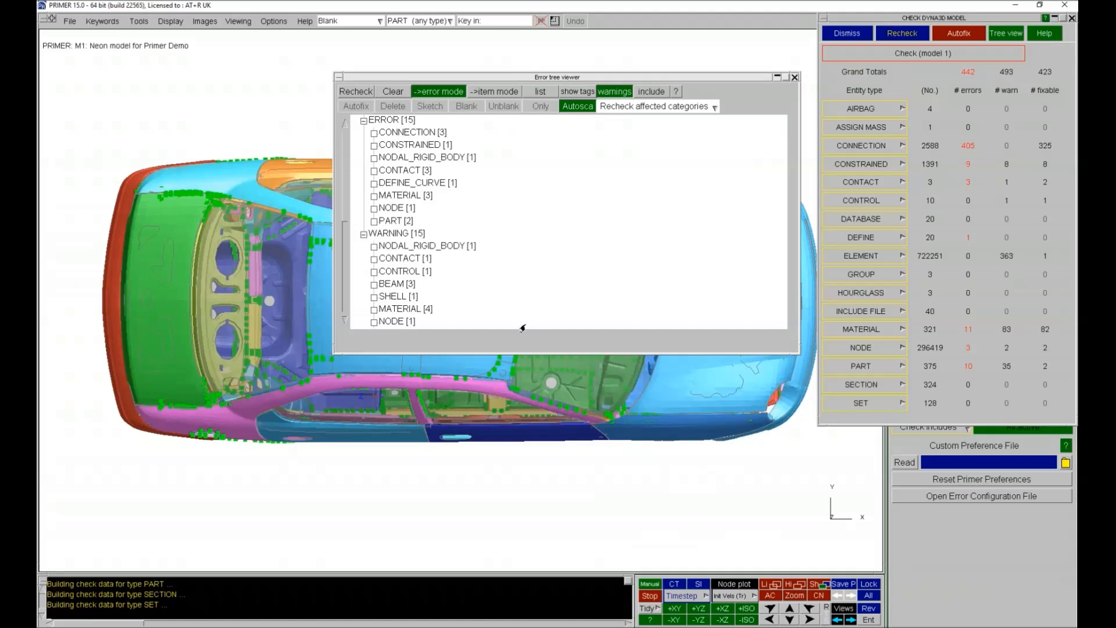
Expand the DEFINE_CURVE and MATERIAL errors in an enlarged error tree and open undefined load curve 344 for editing.
left_click_drag(532, 412, 533, 446)
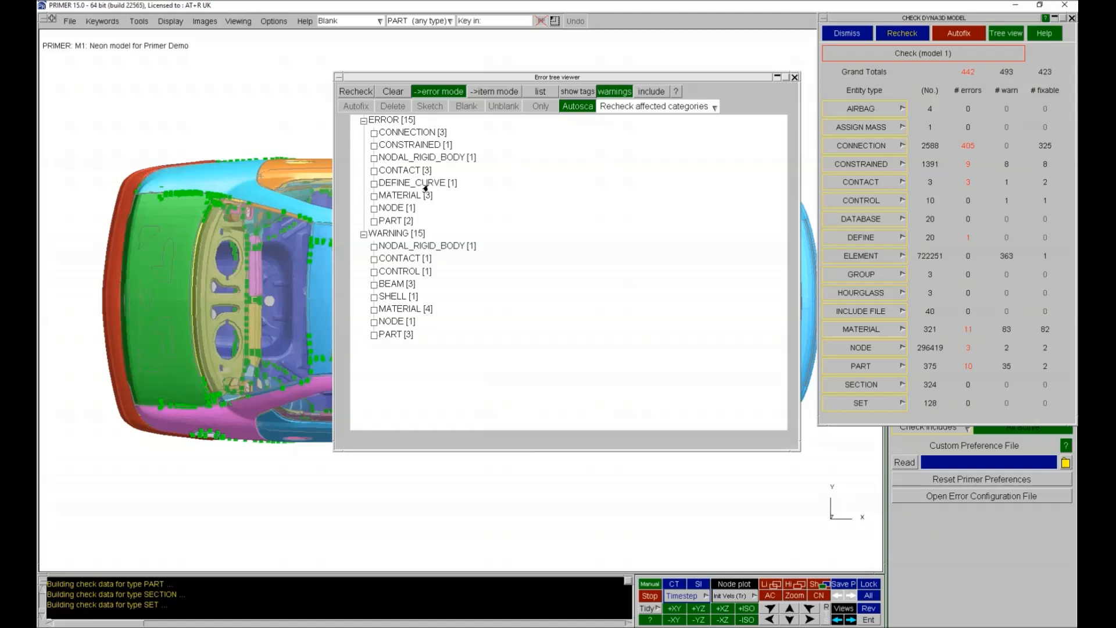
left_click(372, 184)
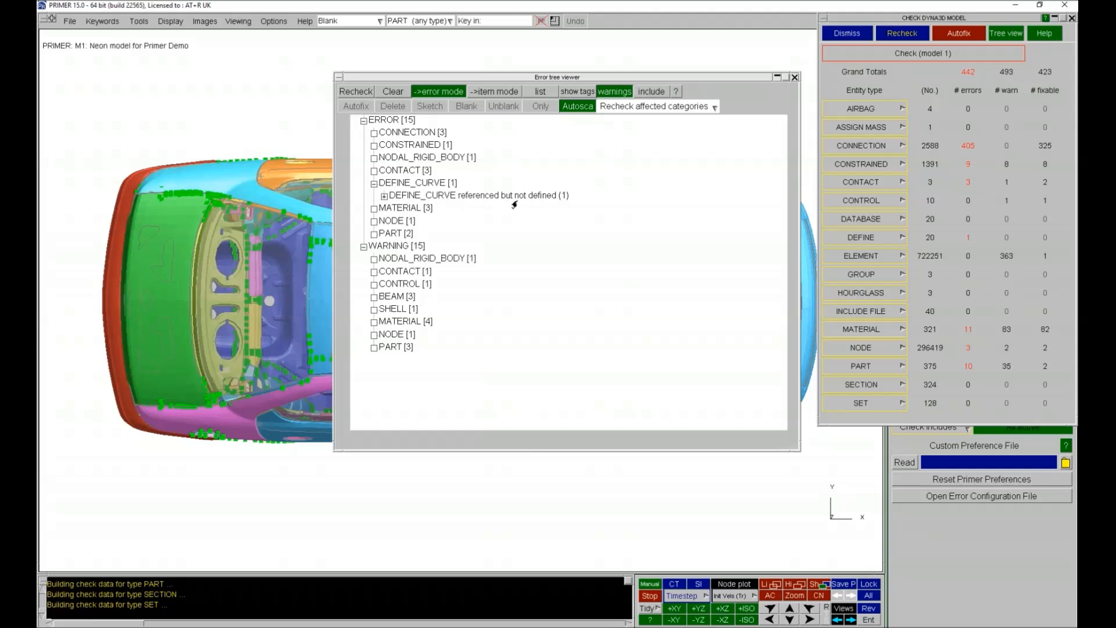
left_click(384, 196)
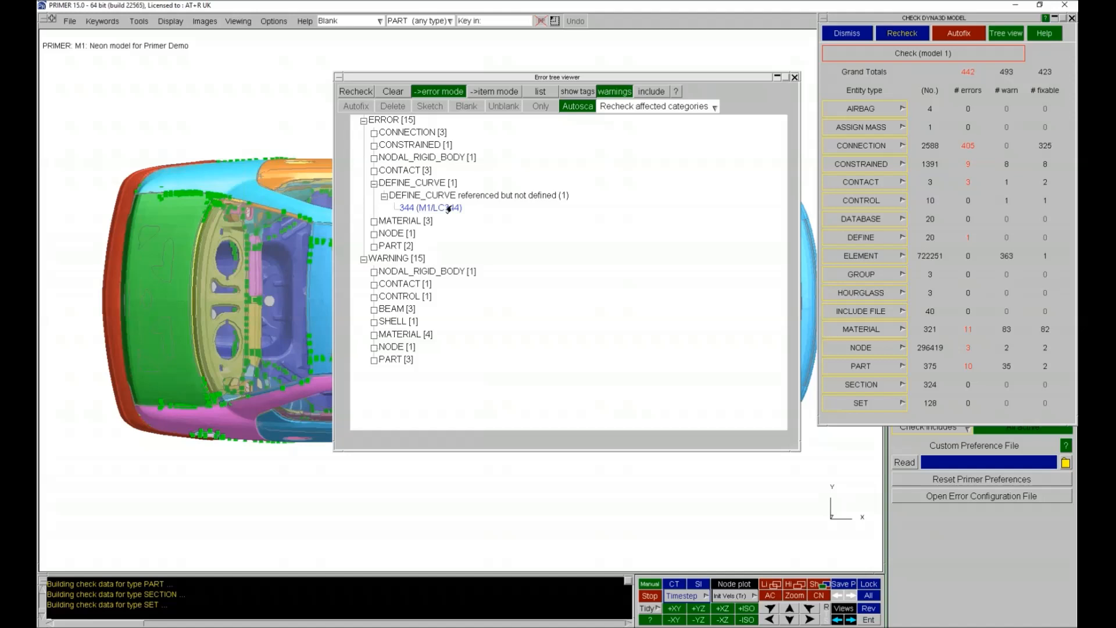
left_click(373, 222)
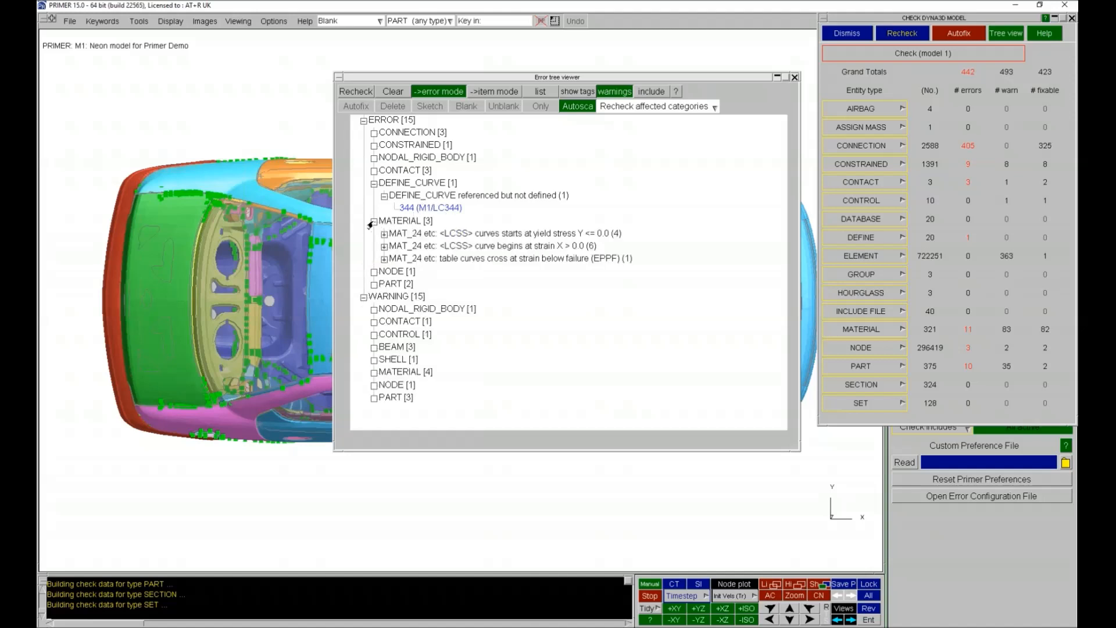
right_click(401, 208)
left_click(449, 406)
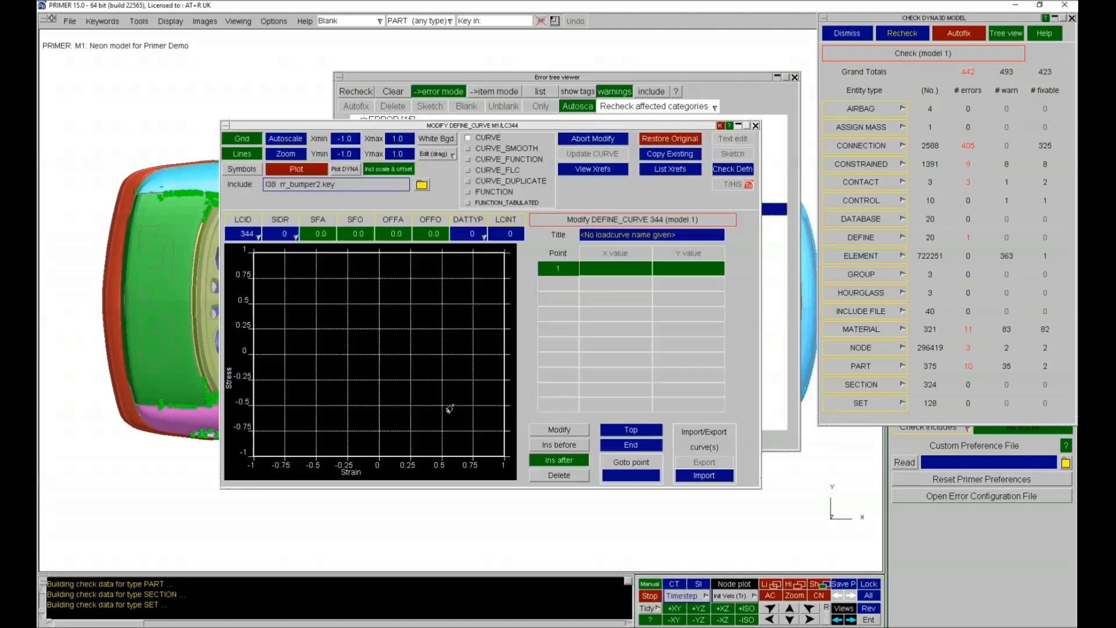
Trace the cross-references of curve 344 to the material that uses it, inspect that material's definition, and close the windows.
left_click(587, 171)
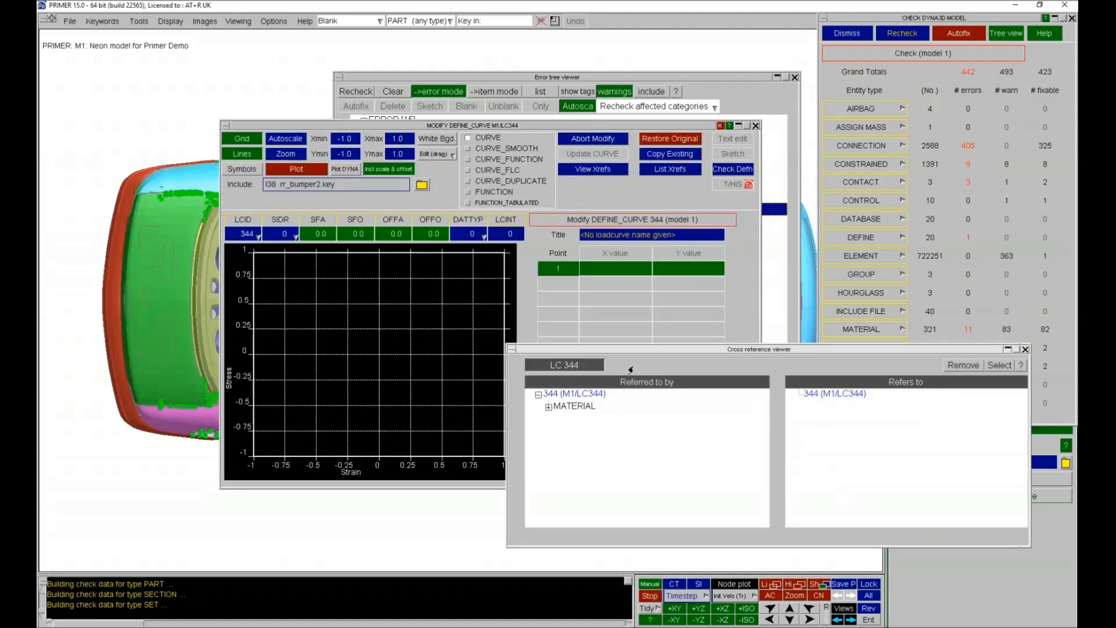
left_click_drag(641, 354, 630, 254)
left_click(538, 306)
left_click(563, 318)
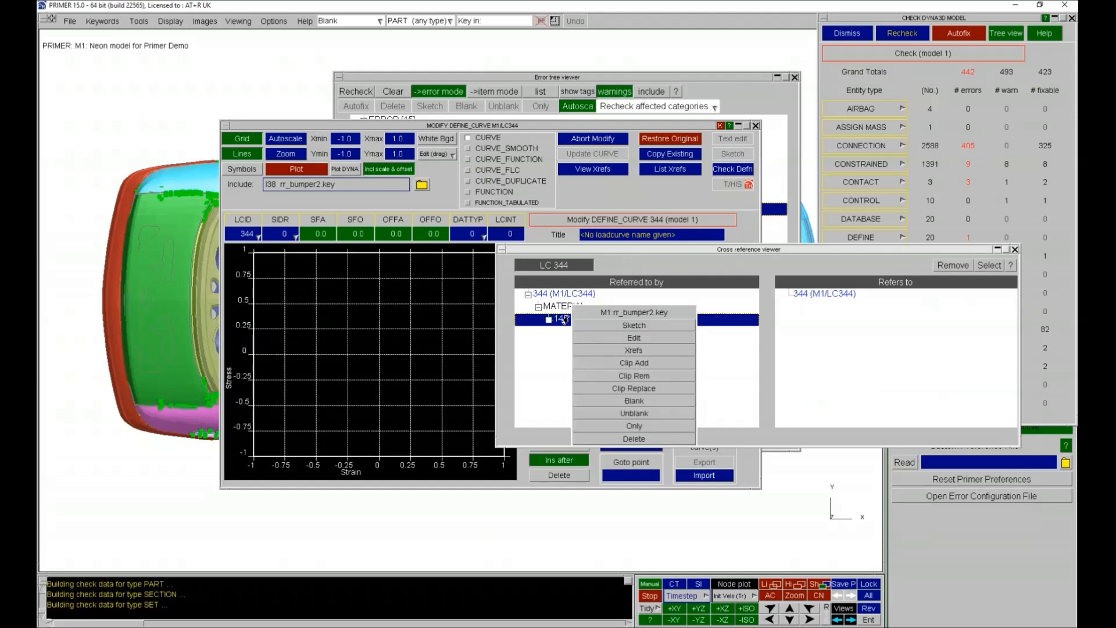
left_click(619, 351)
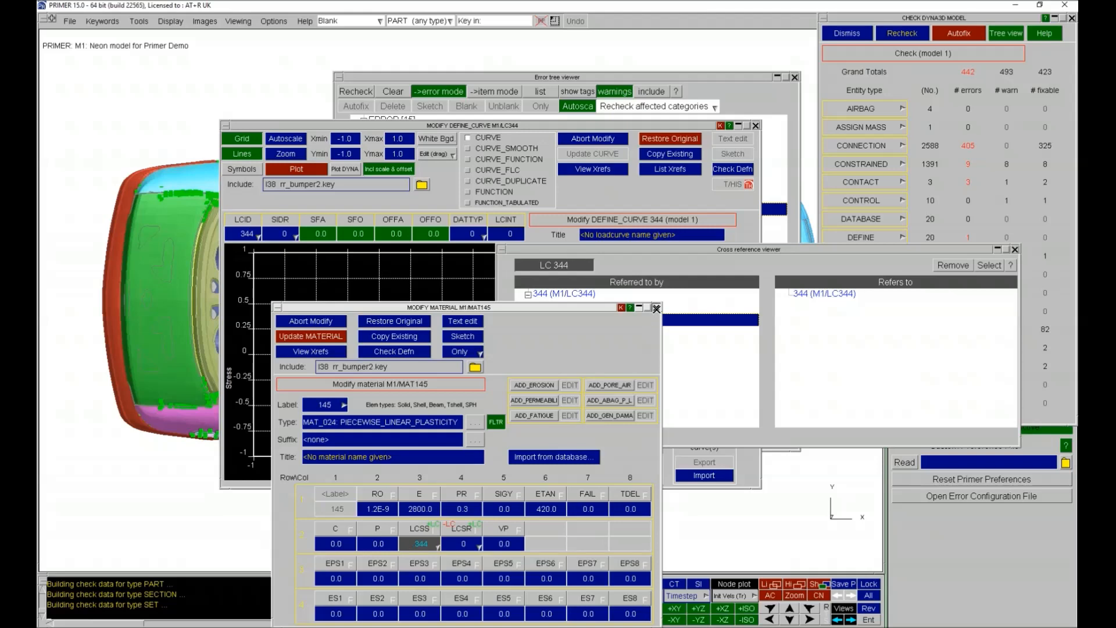
left_click(698, 304)
left_click(1014, 249)
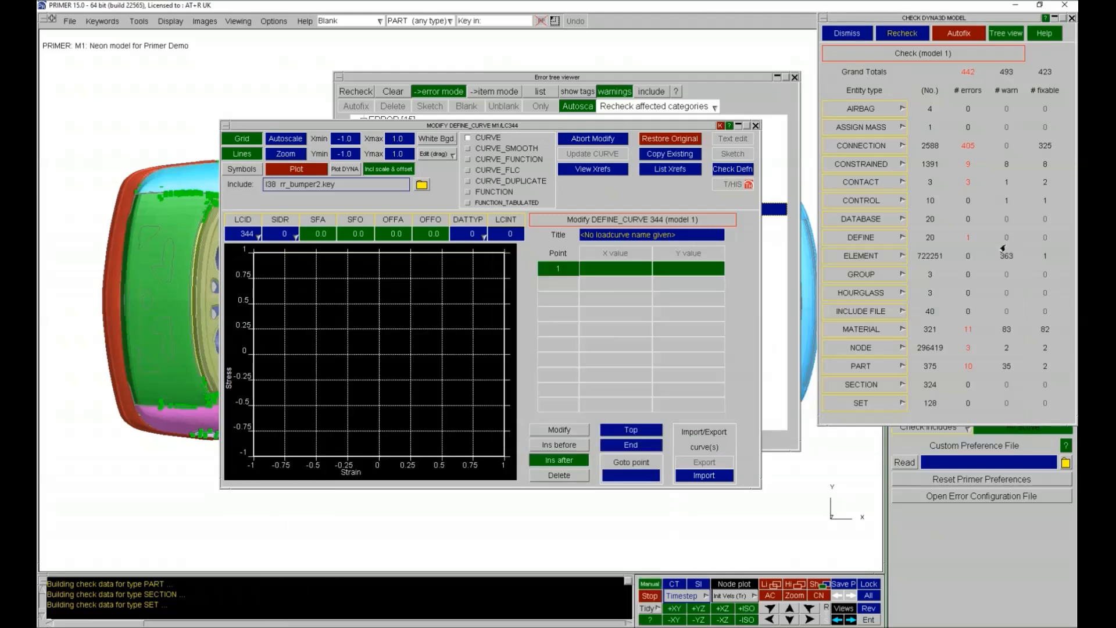
left_click(756, 125)
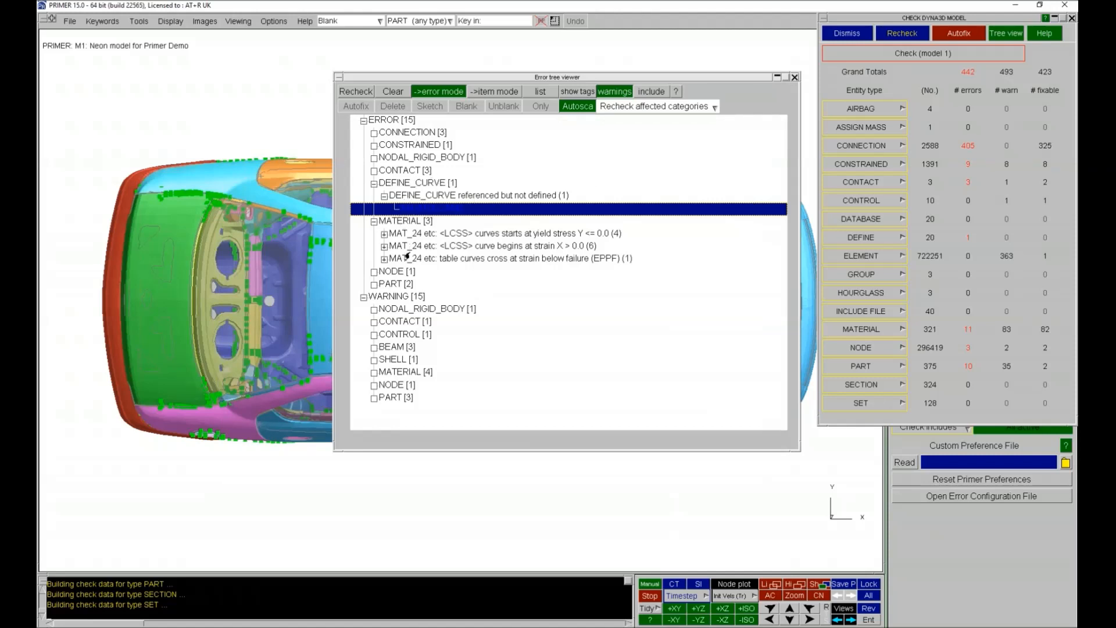
Examine the NODAL_RIGID_BODY, CONSTRAINED and CONTACT errors and the CONTACT warning in the error tree.
left_click(373, 158)
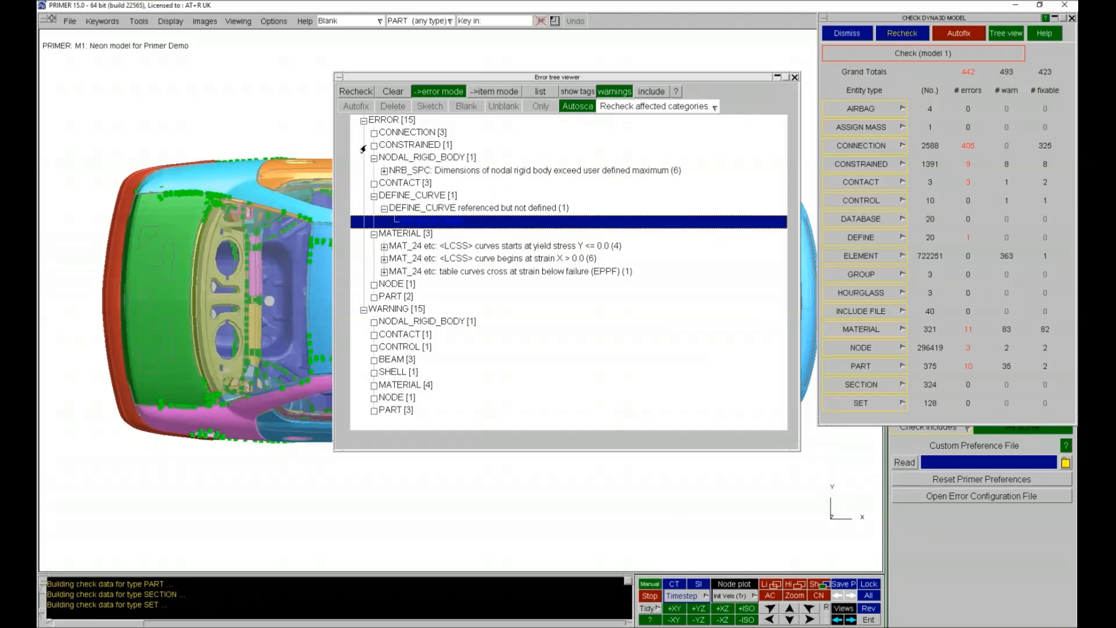
left_click(373, 145)
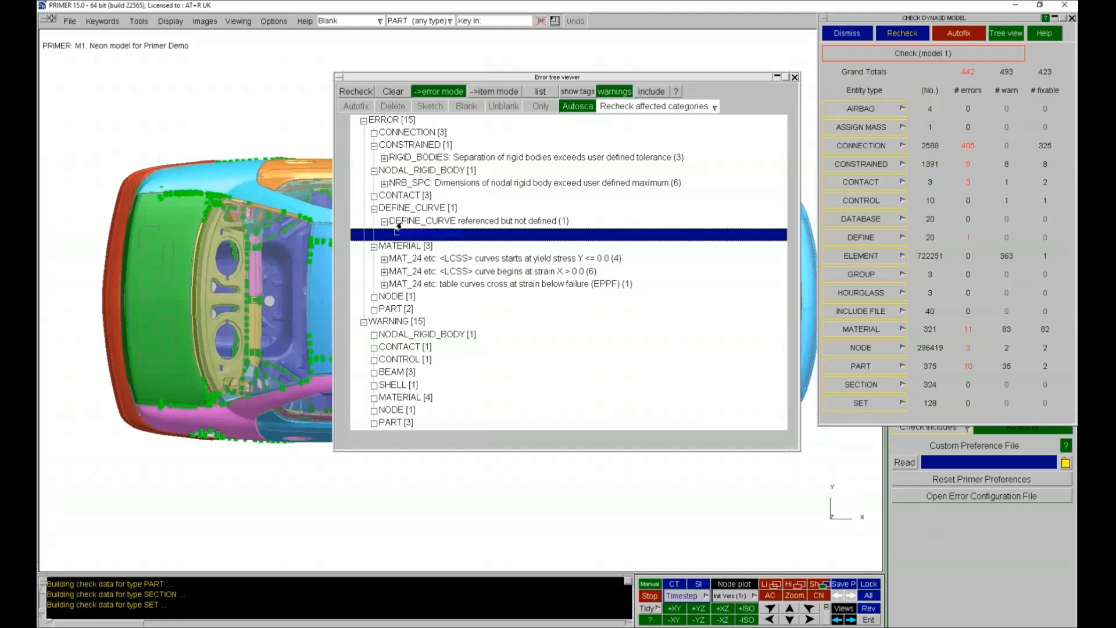
left_click(373, 196)
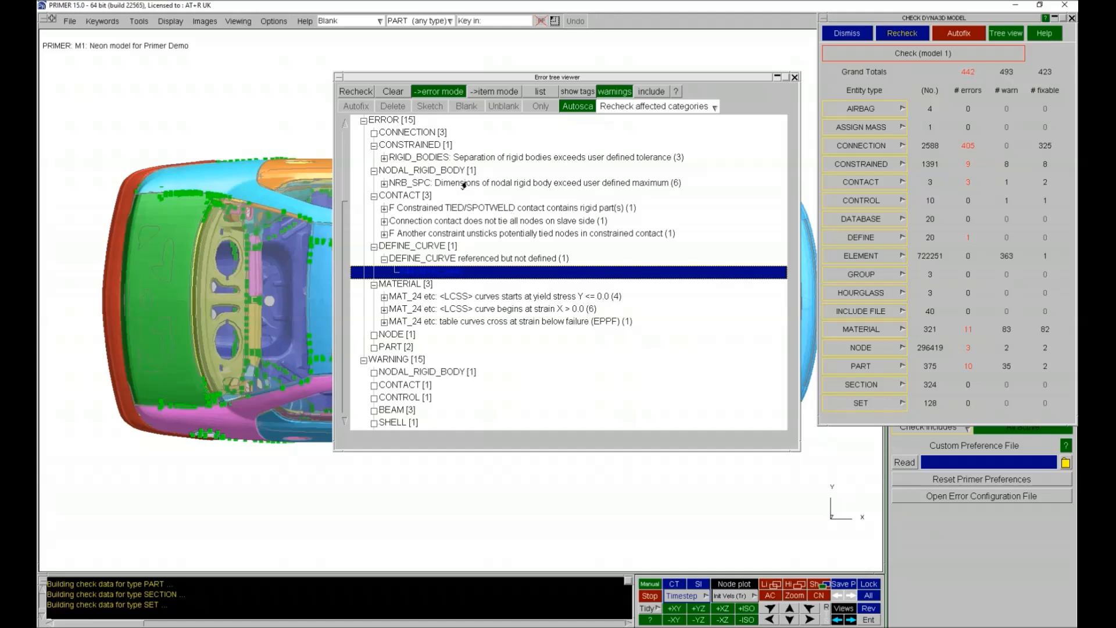
scroll(463, 187, "down", 1)
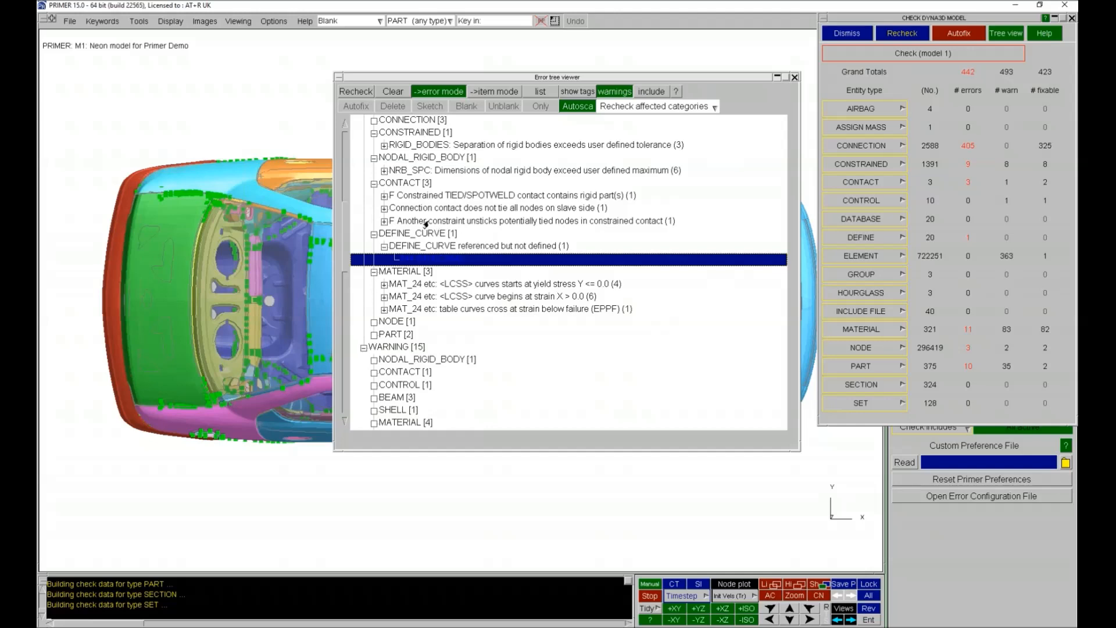
scroll(428, 223, "down", 1)
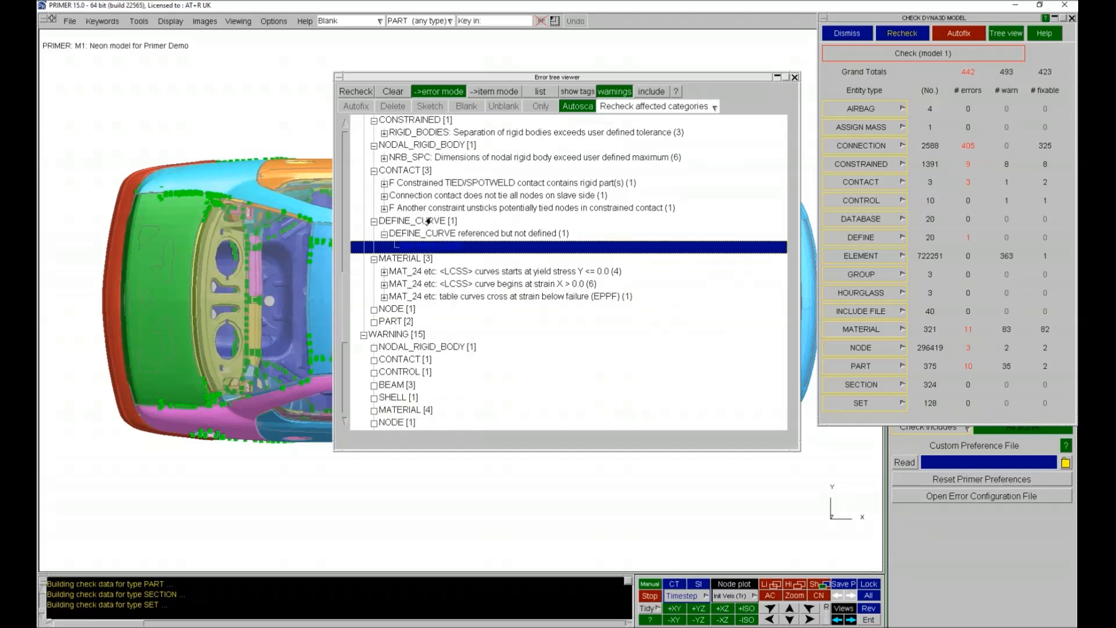
scroll(428, 221, "down", 1)
scroll(418, 302, "up", 2)
scroll(418, 291, "down", 2)
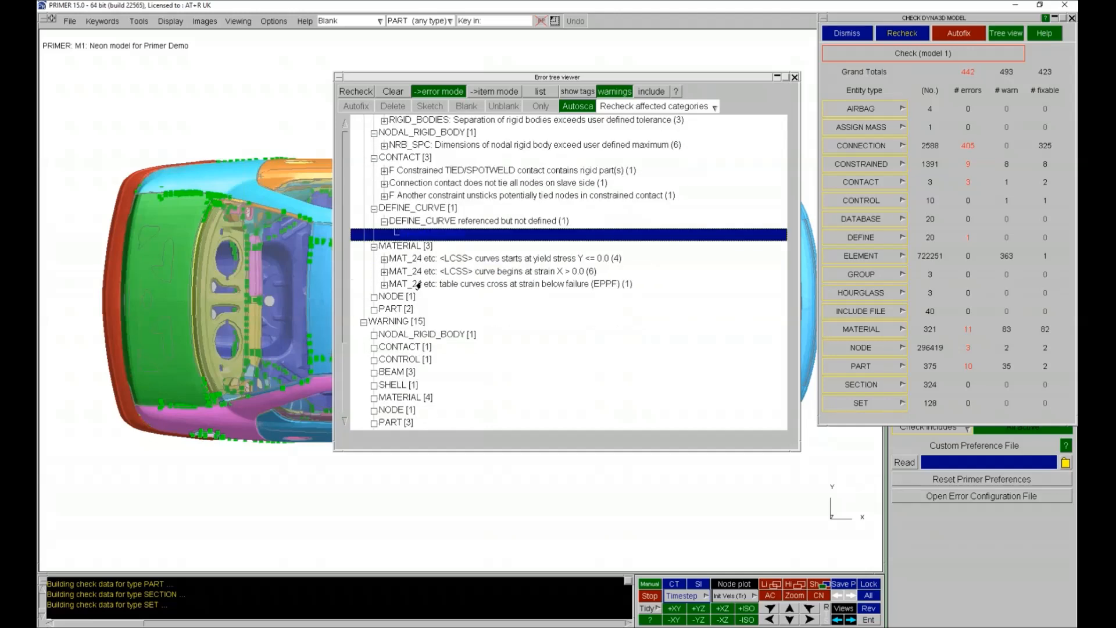
left_click(374, 348)
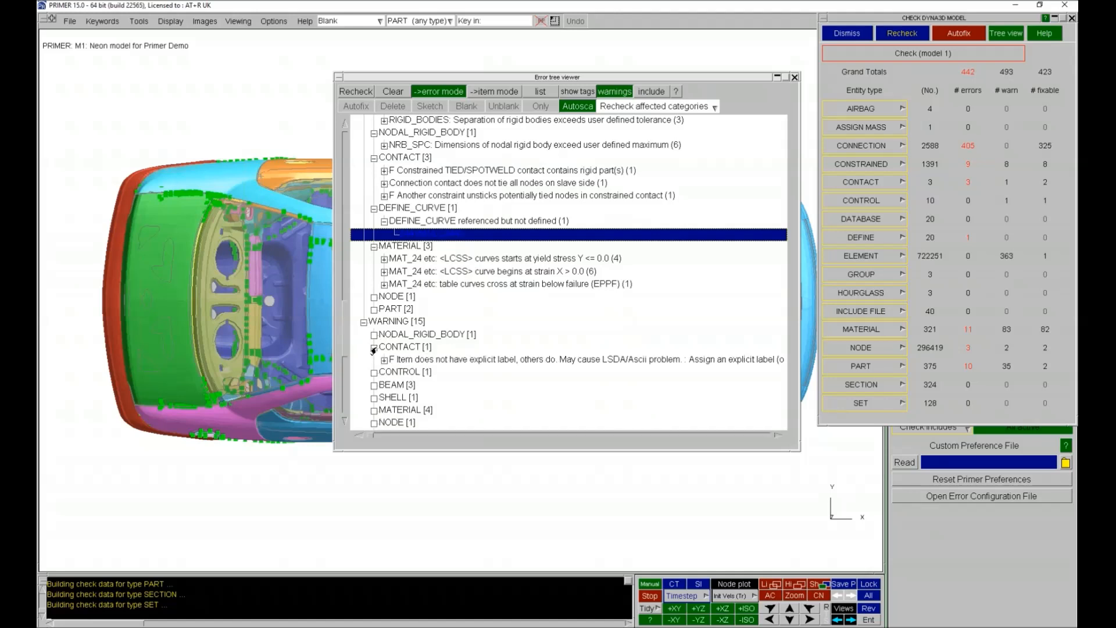
scroll(466, 326, "down", 1)
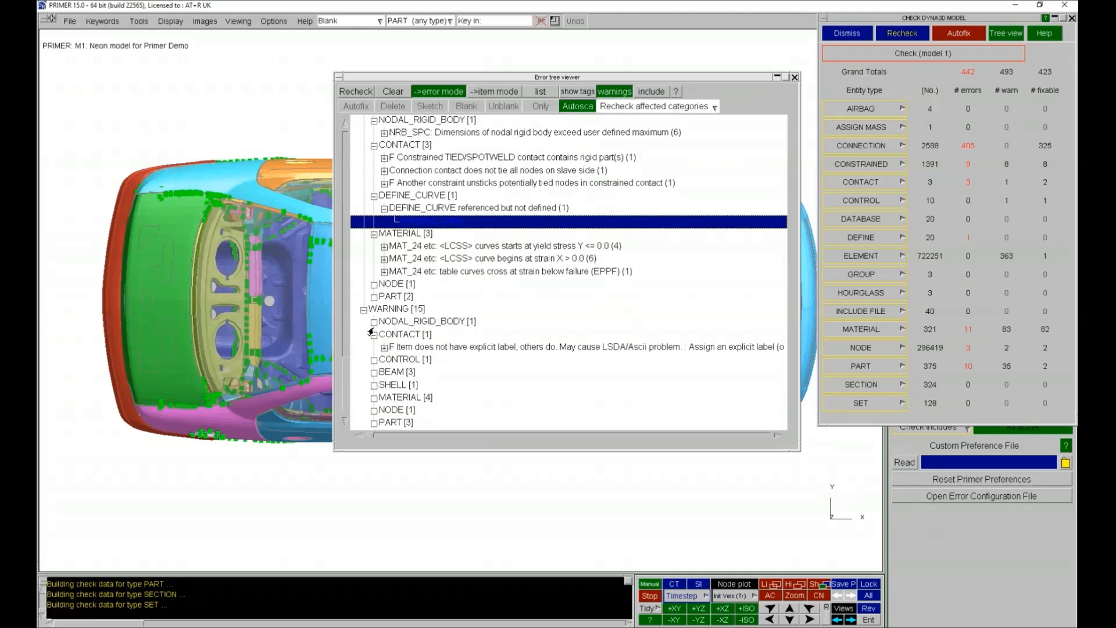
Autofix the CONTROL warning about the unset SHELL sorting flag for degenerate quads, setting <esort> to 1.
left_click(372, 361)
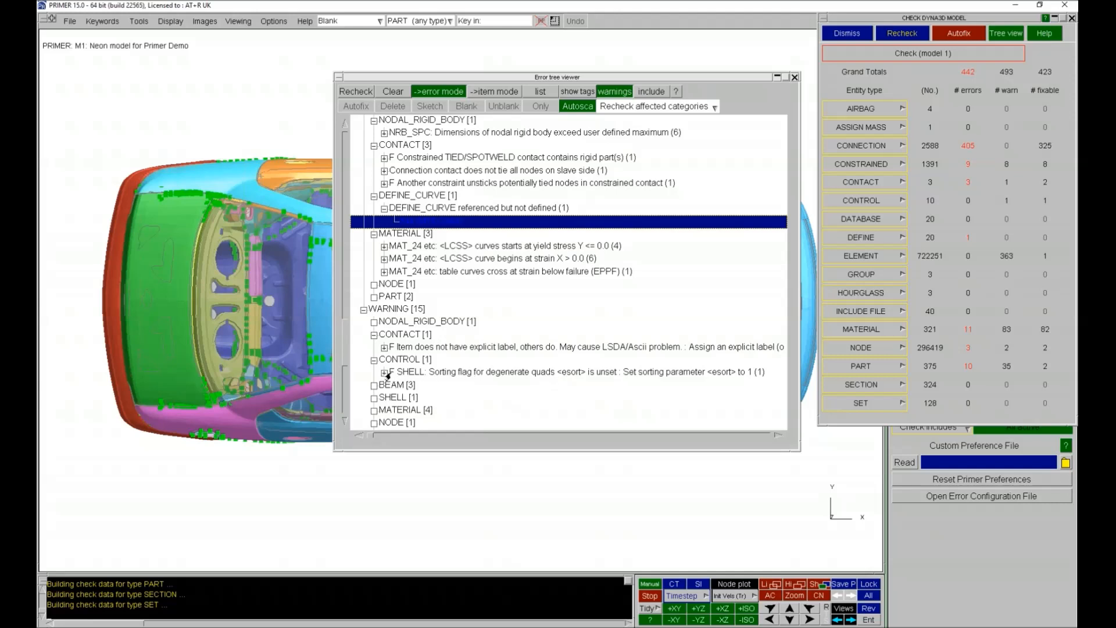
right_click(462, 372)
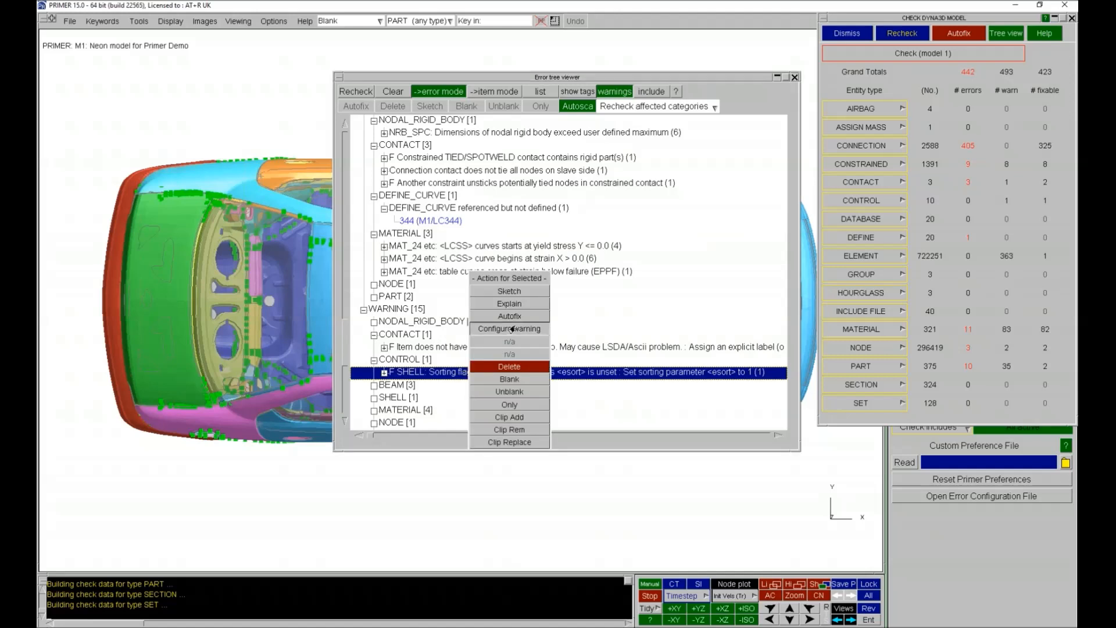
left_click(509, 316)
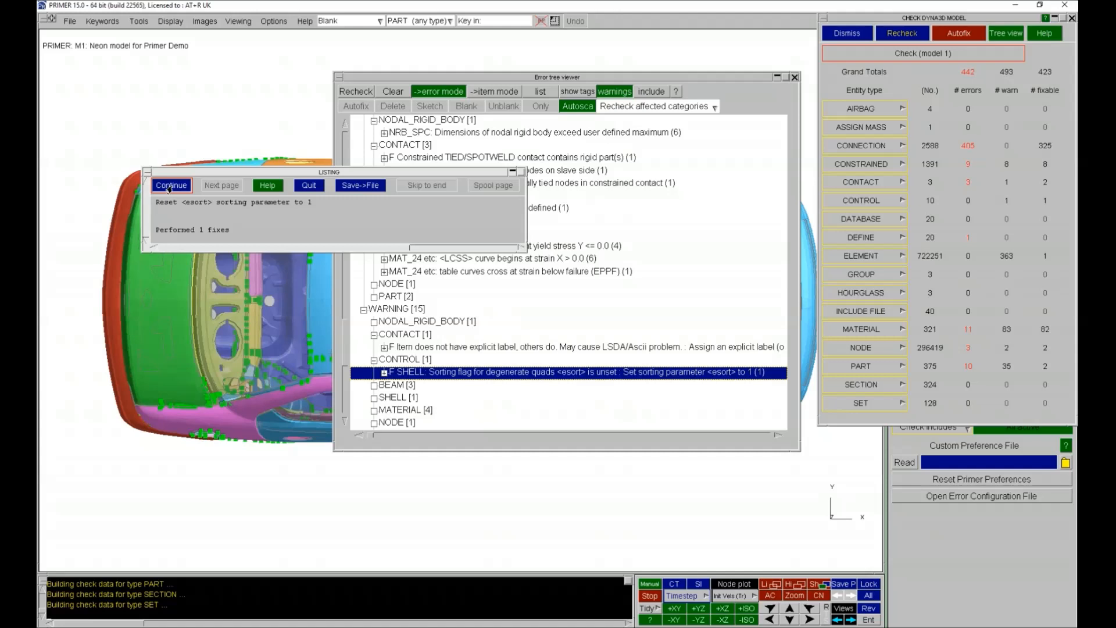
left_click(171, 186)
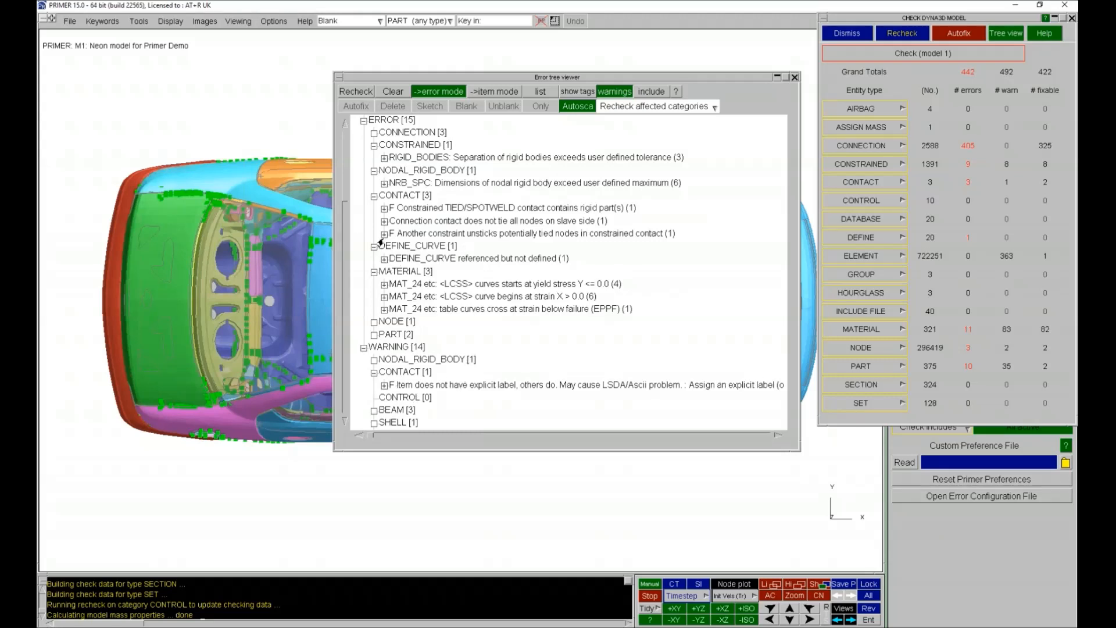
Expand the NRB_SPC dimension error and sketch nodal rigid body 1001388 on the model, moving the error tree aside.
left_click(384, 183)
left_click(384, 182)
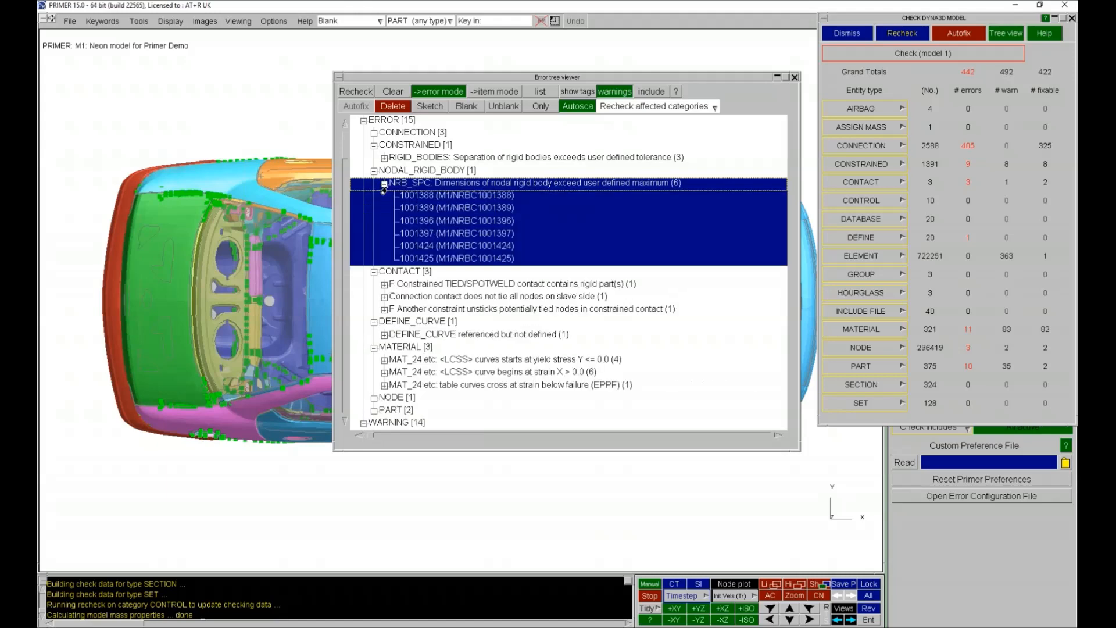
left_click(464, 198)
right_click(464, 201)
left_click(498, 216)
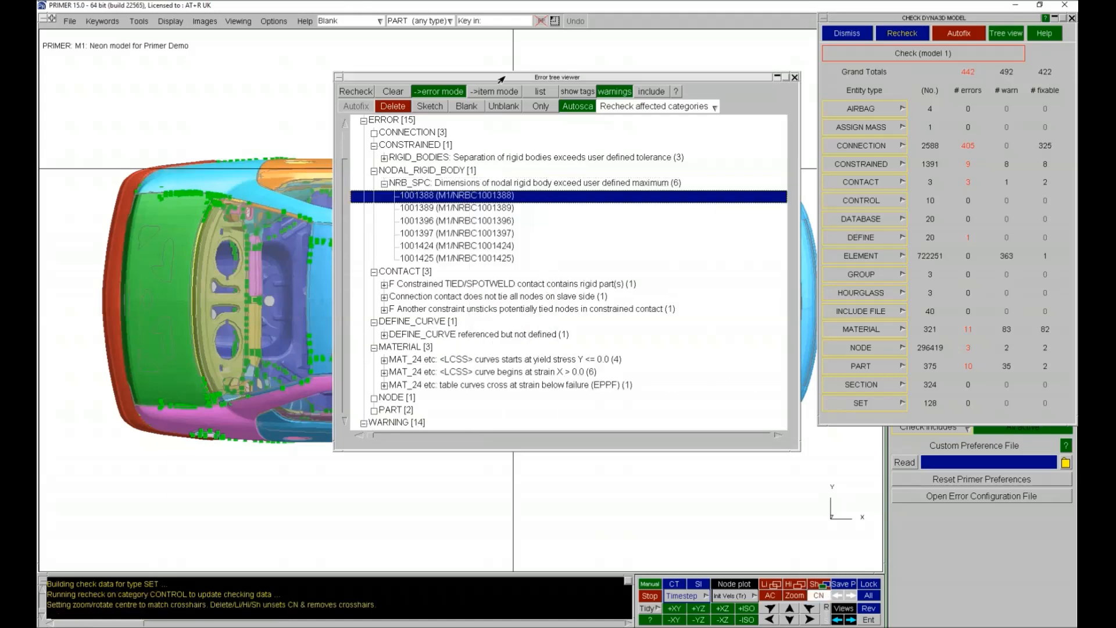
left_click_drag(685, 309, 414, 87)
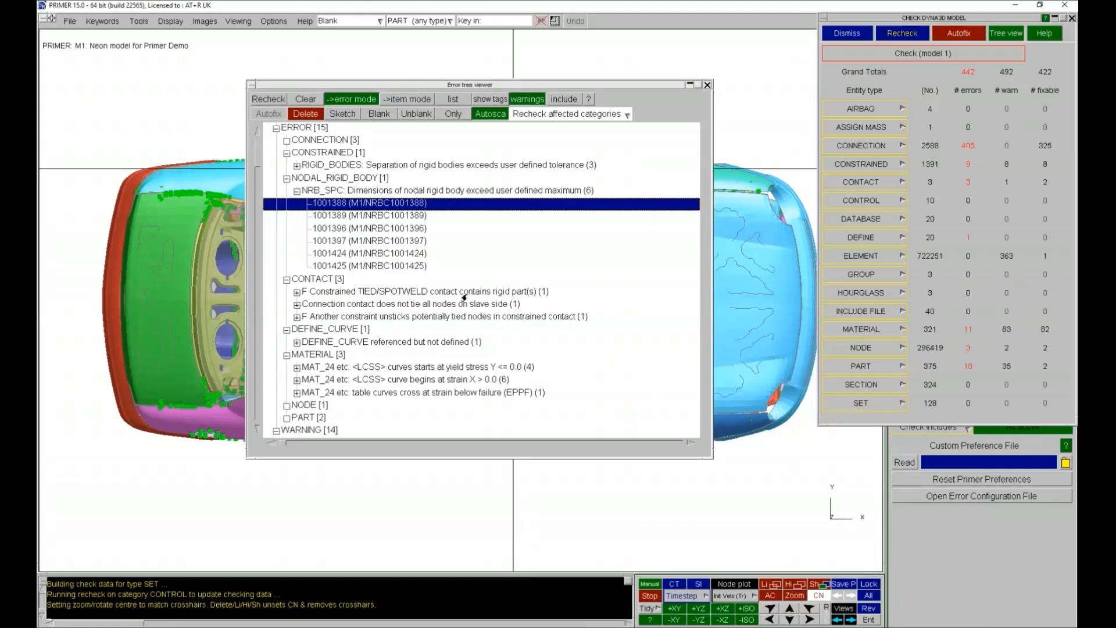
scroll(420, 256, "down", 3)
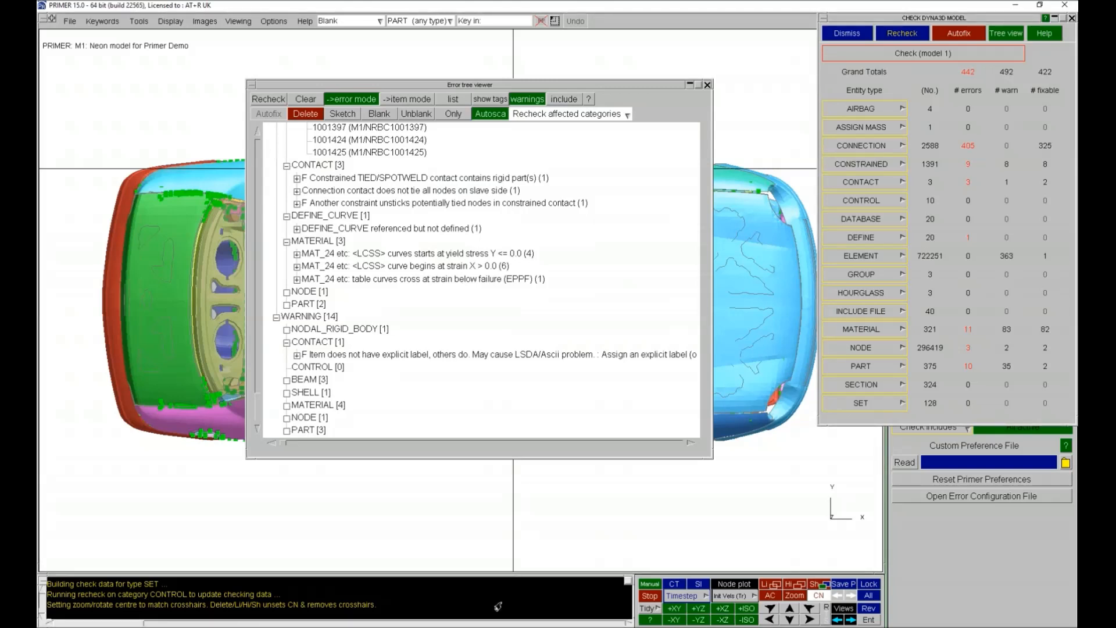
left_click(337, 609)
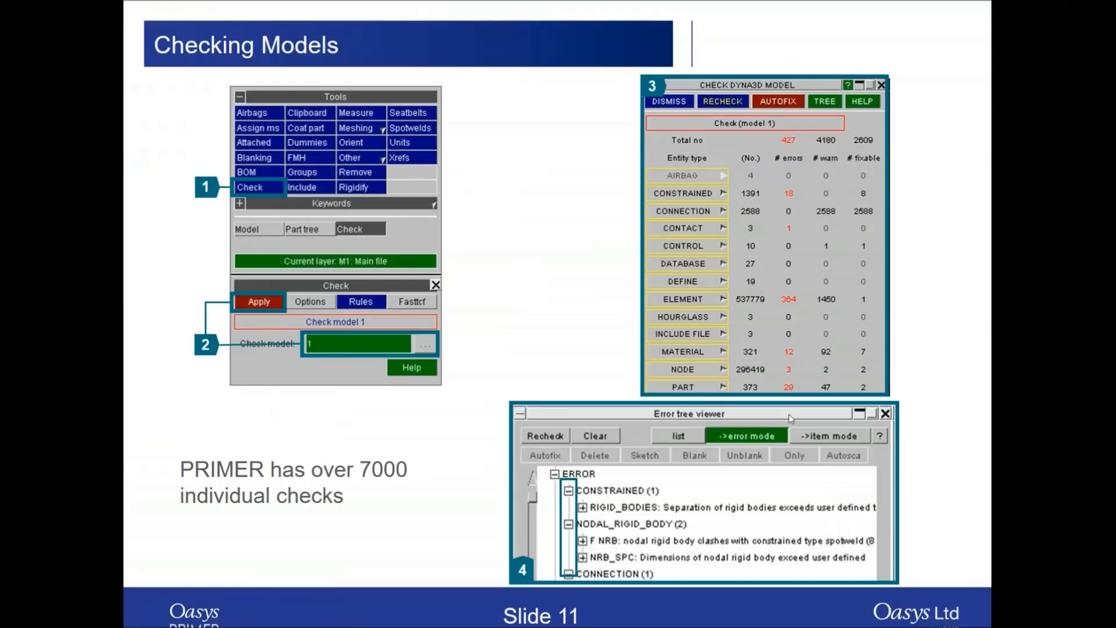
left_click(955, 365)
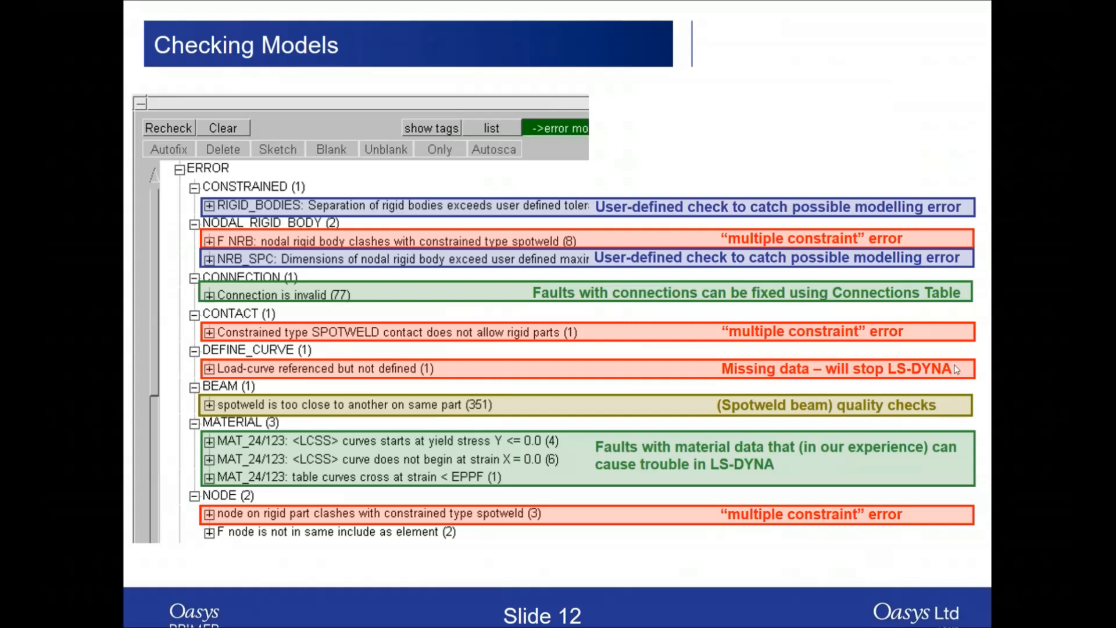
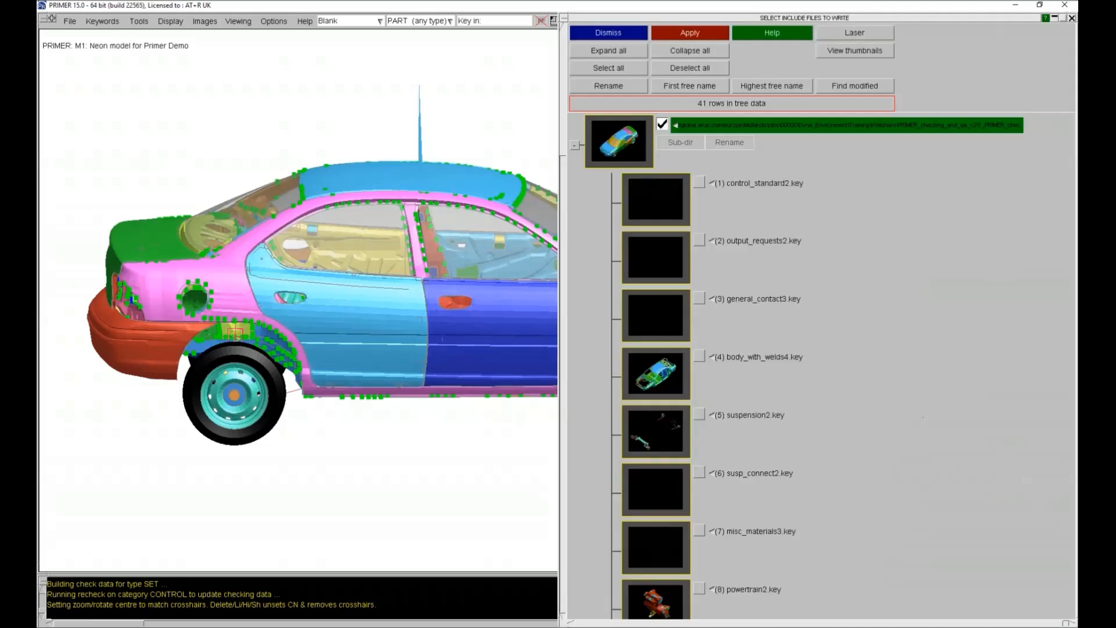
Switch the include file list to its compact layout without thumbnails and find the modified include files for writing.
left_click(854, 53)
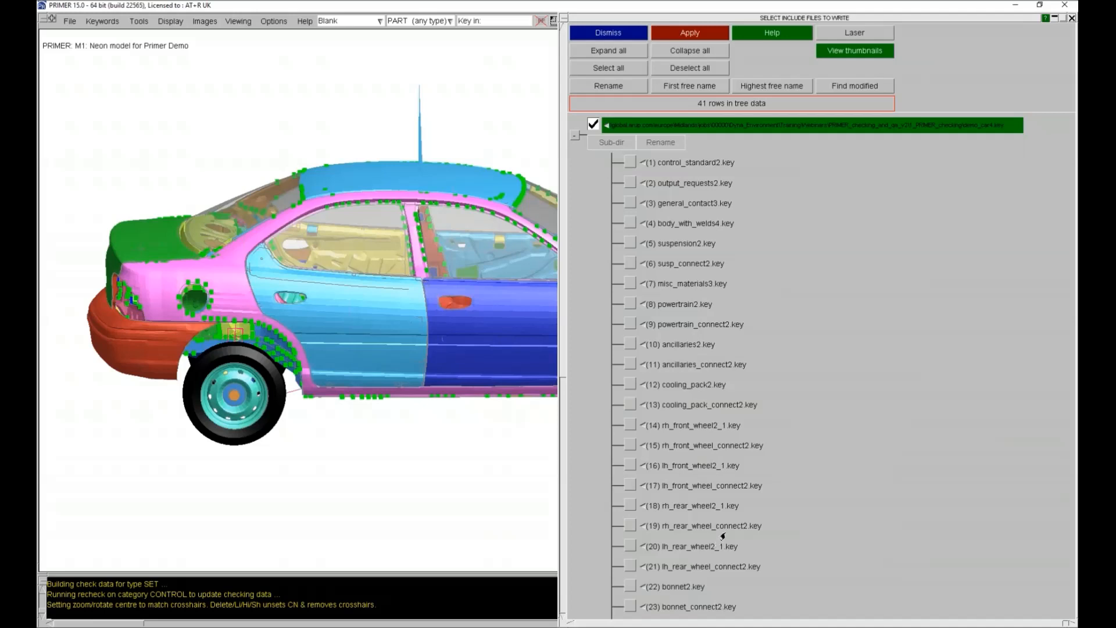
left_click(844, 87)
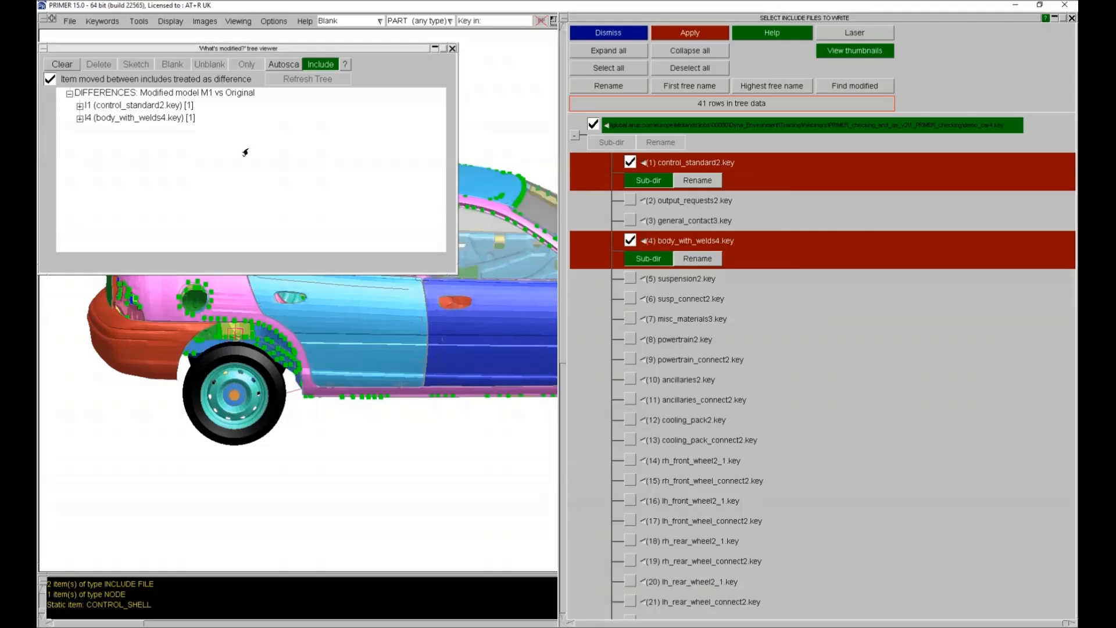
Expand the differences for control_standard2.key and body_with_welds4.key down to the individual changed items.
left_click(79, 106)
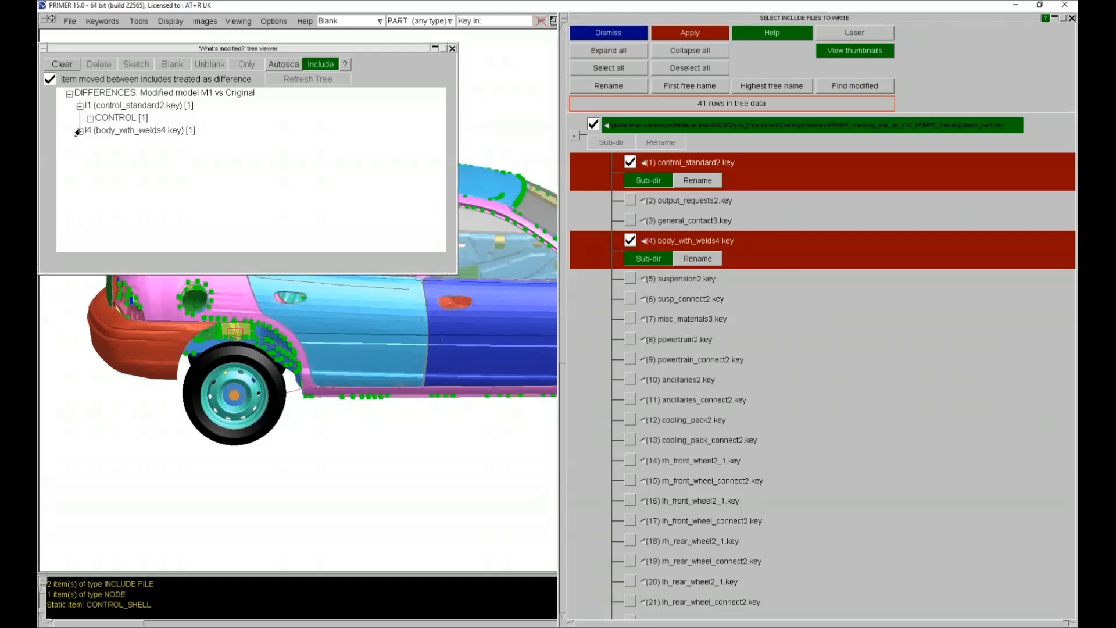
left_click(79, 131)
left_click(90, 119)
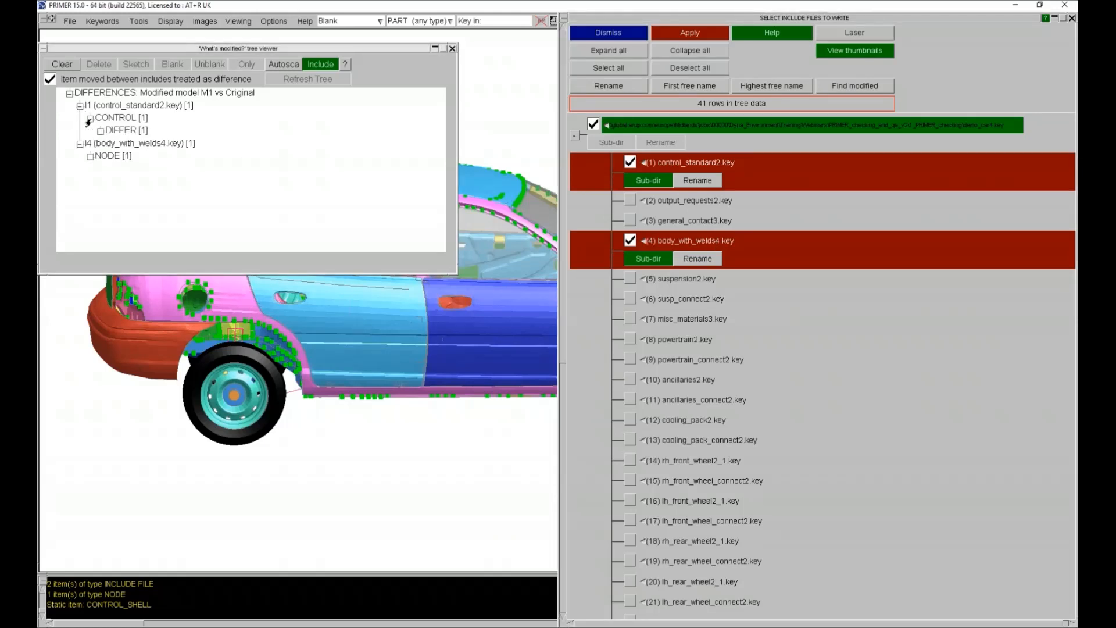
left_click(90, 156)
left_click(100, 131)
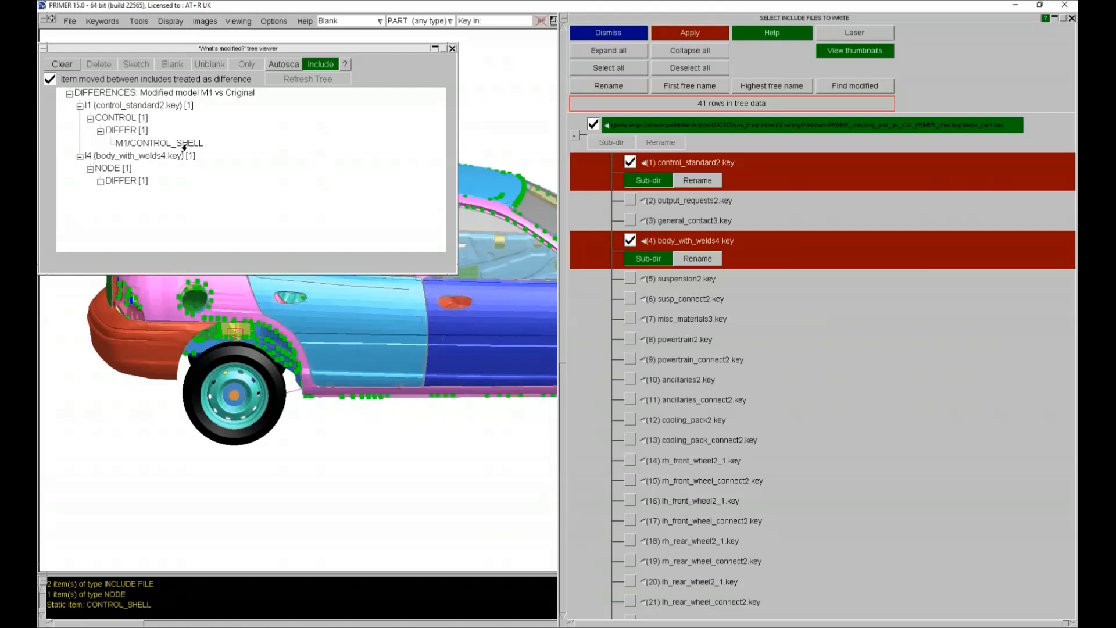
left_click(99, 182)
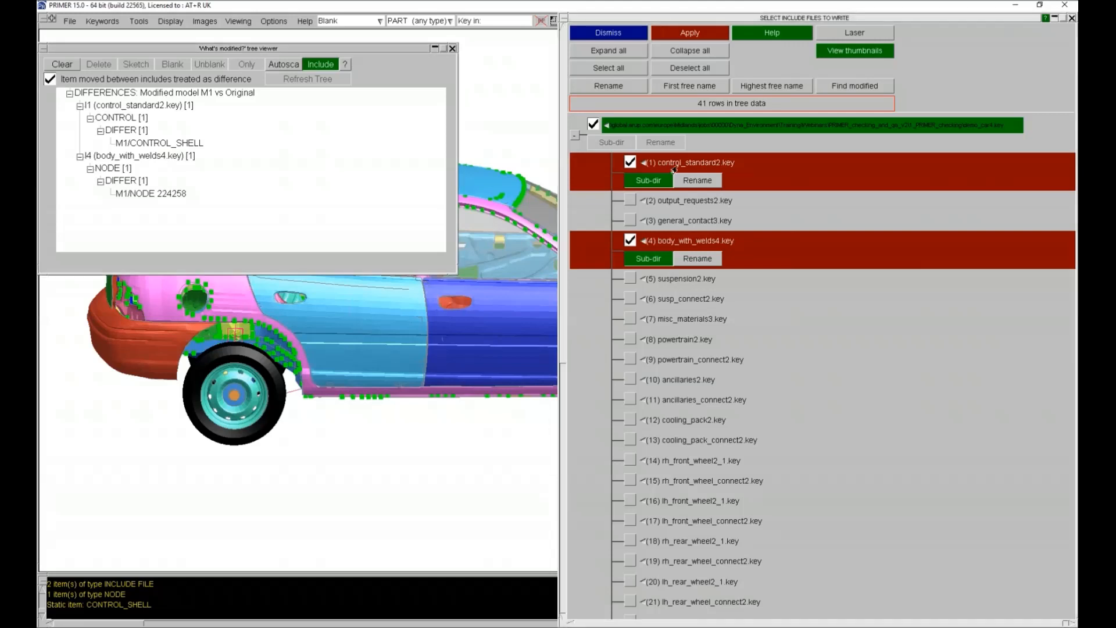
Open the rename paths of the modified include files control_standard2.key and body_with_welds4.key and look through the include file list.
left_click(695, 181)
left_click(692, 256)
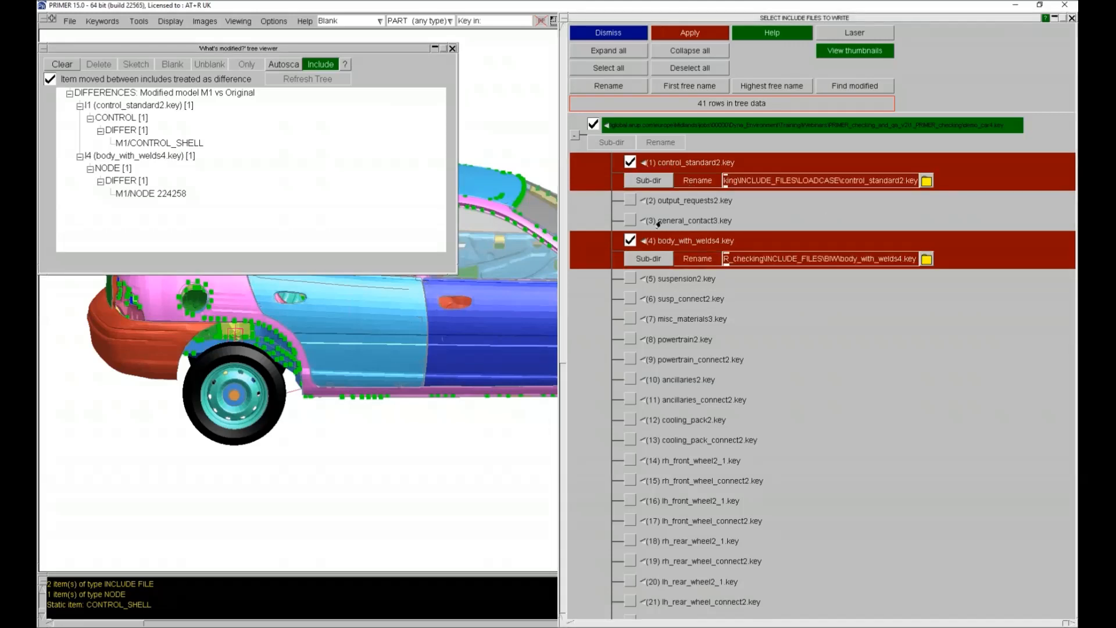
scroll(658, 223, "down", 5)
scroll(658, 224, "up", 5)
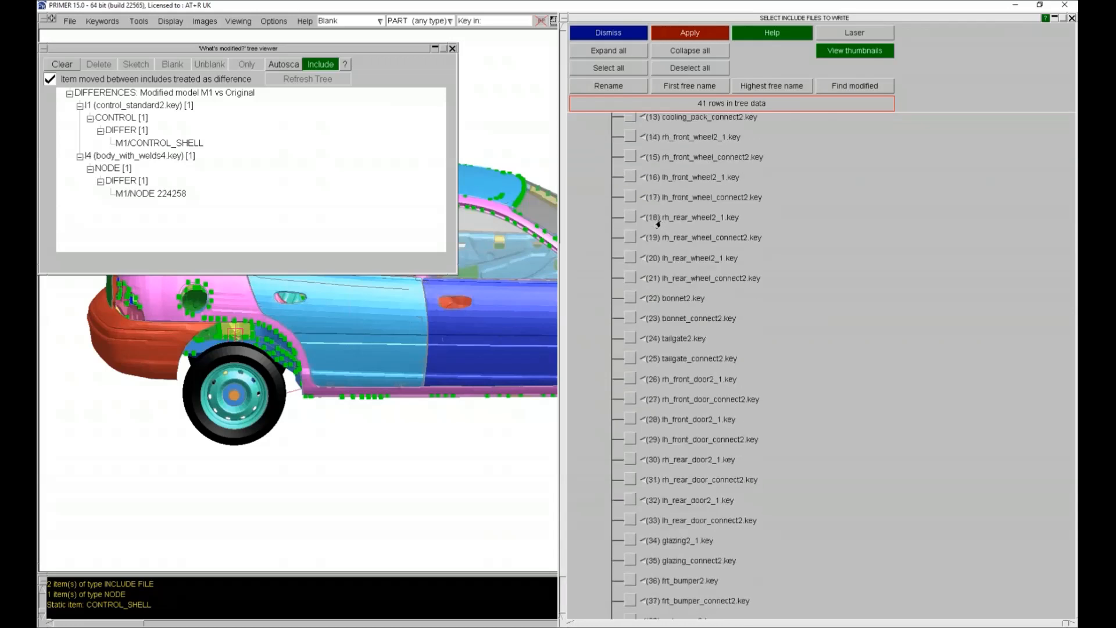
scroll(659, 226, "up", 2)
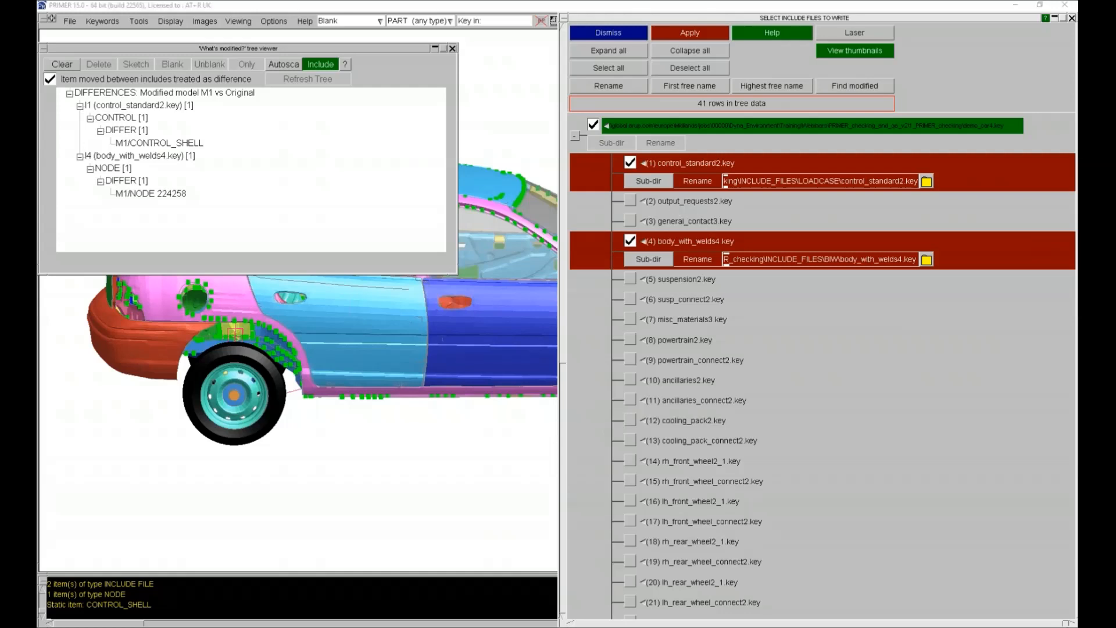
key("alt+Tab")
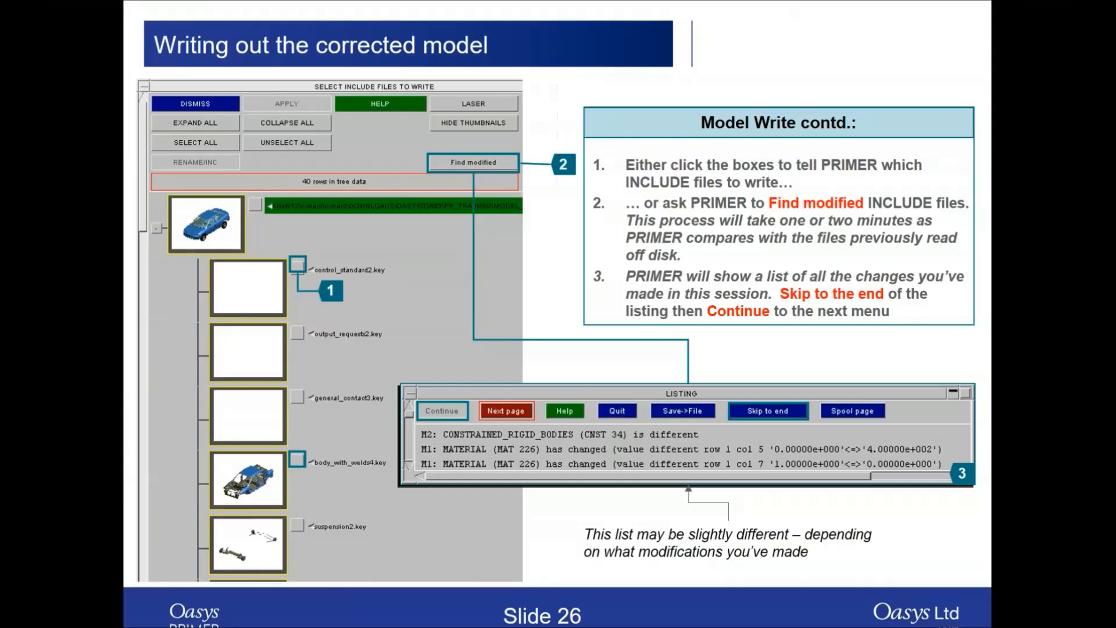
left_click(886, 349)
left_click(886, 349)
left_click(887, 350)
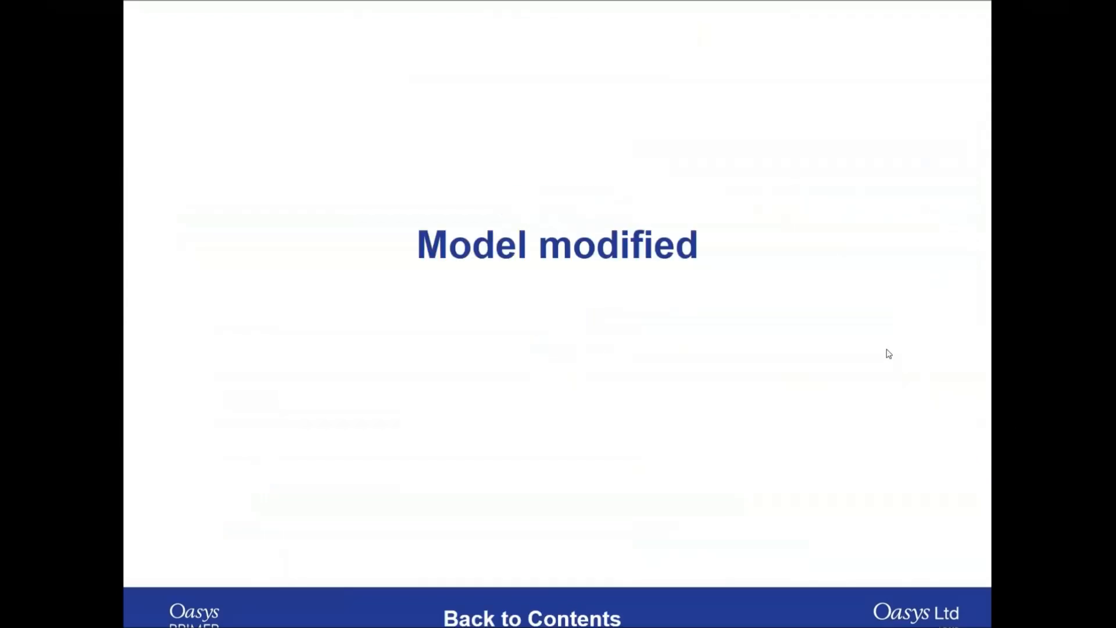
left_click(848, 385)
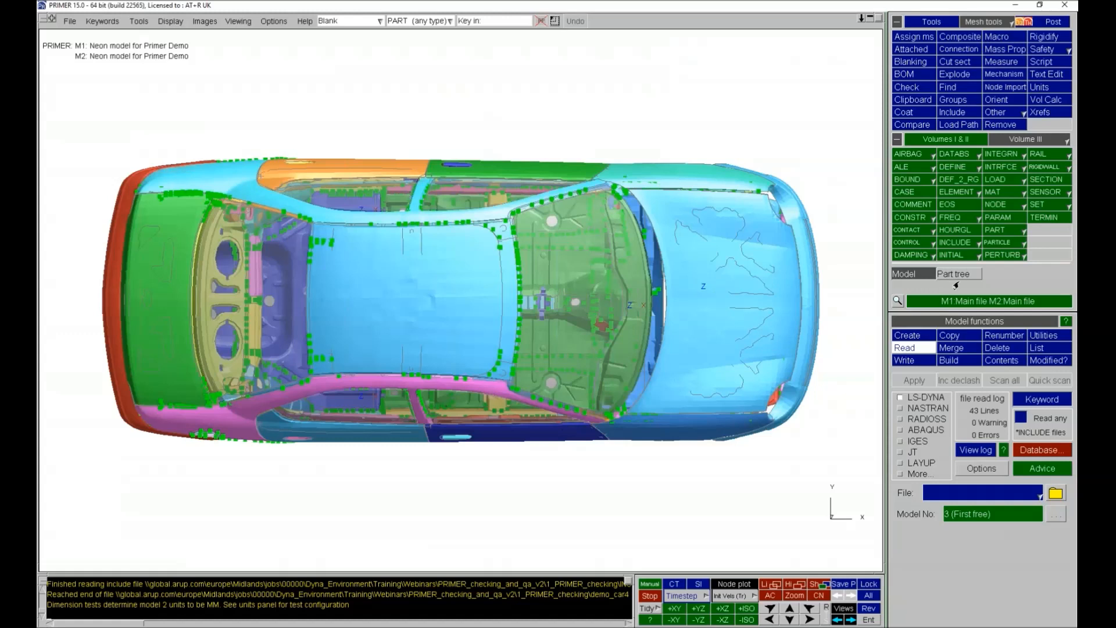
List the loaded models, then start a model-modified comparison with model 2 as the modified model, collapsing the unneeded tool groups.
left_click(1034, 348)
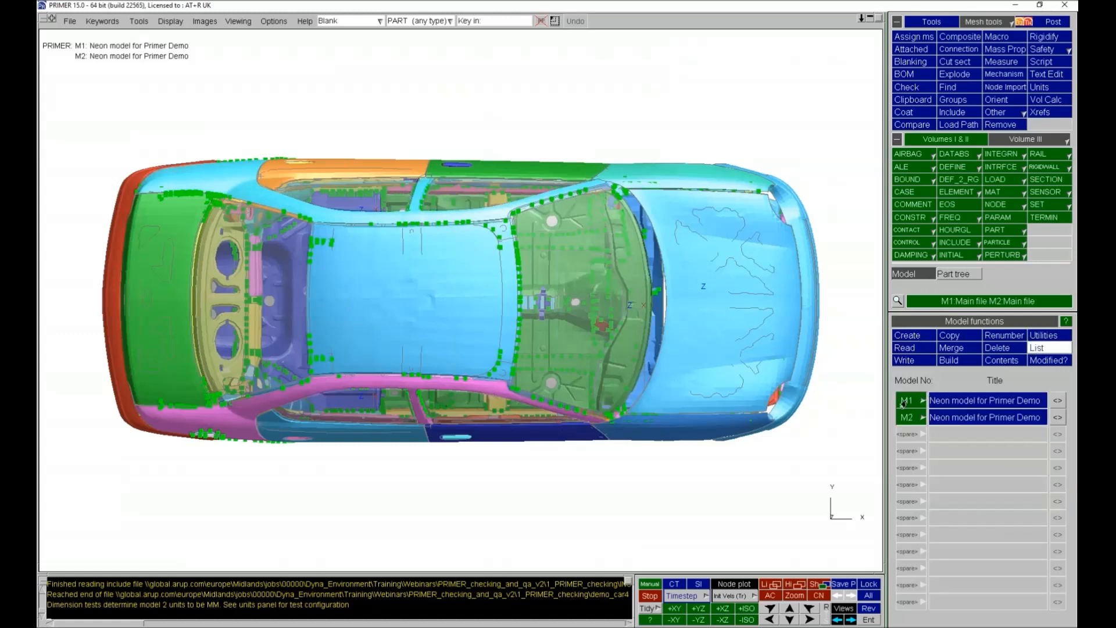
mouse_move(915, 422)
left_click(1055, 363)
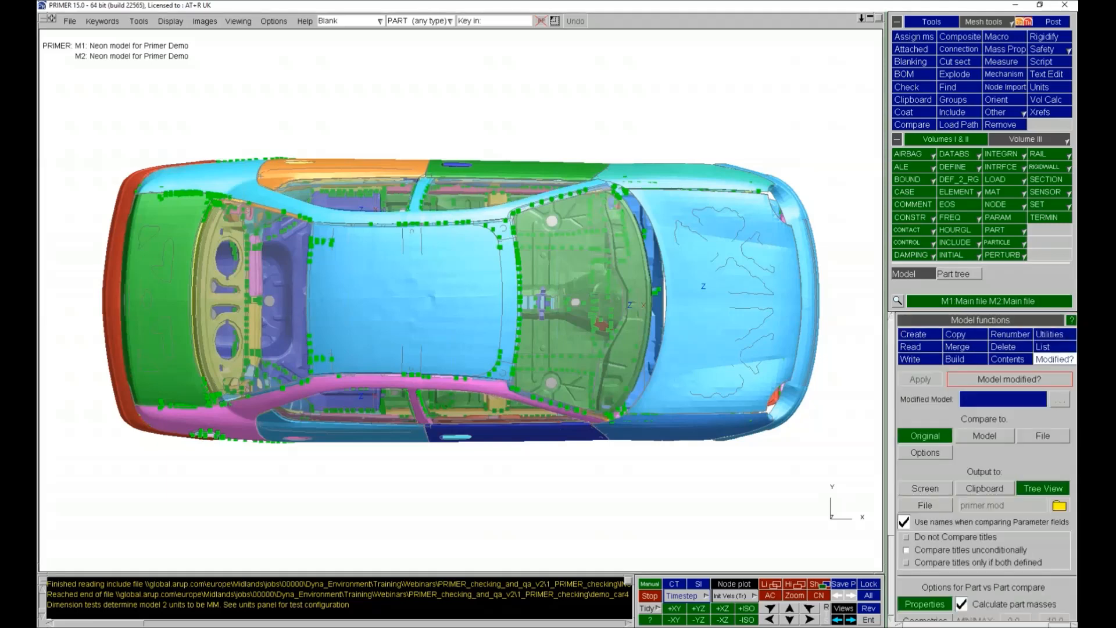
left_click(897, 140)
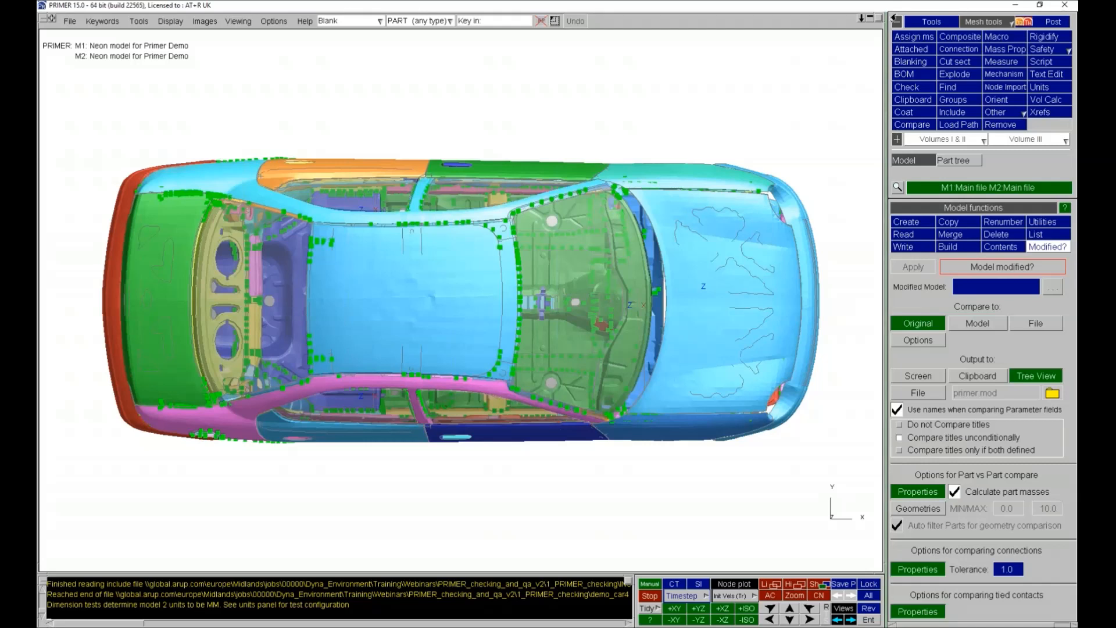
left_click(896, 22)
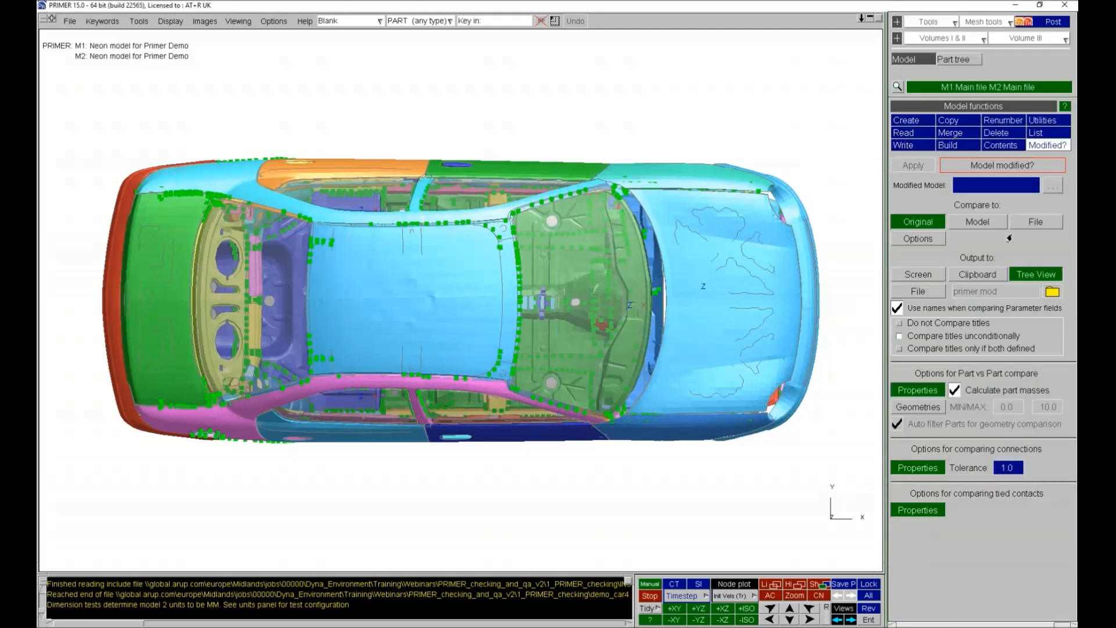
left_click(1049, 188)
left_click(1017, 260)
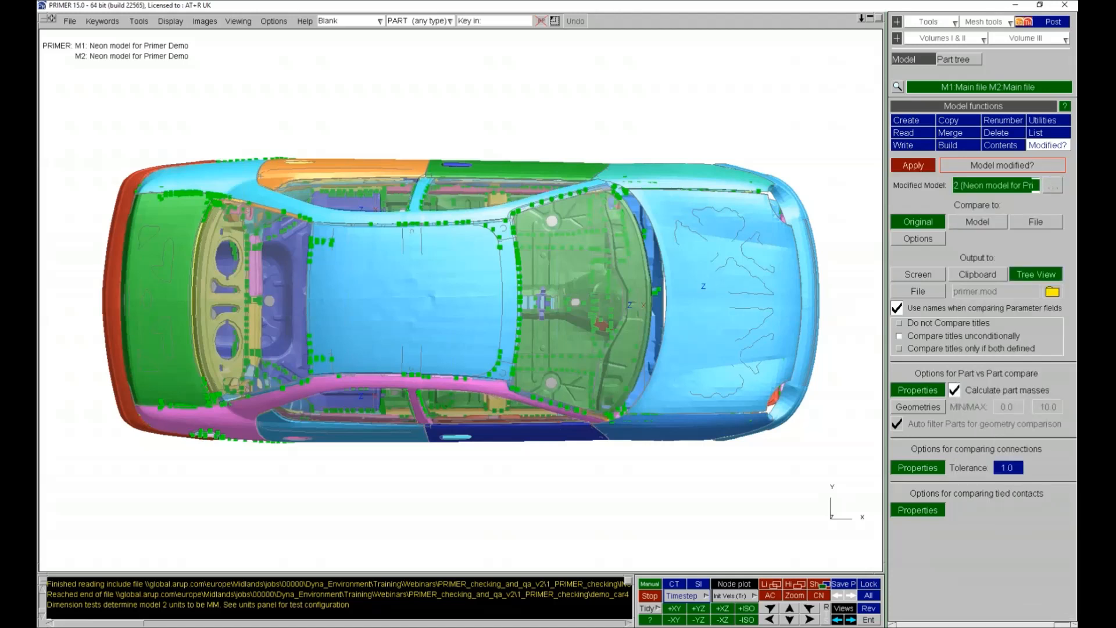
Compare model 2 against model 1 with part geometry comparison enabled, outputting the differences to the tree view.
left_click(977, 221)
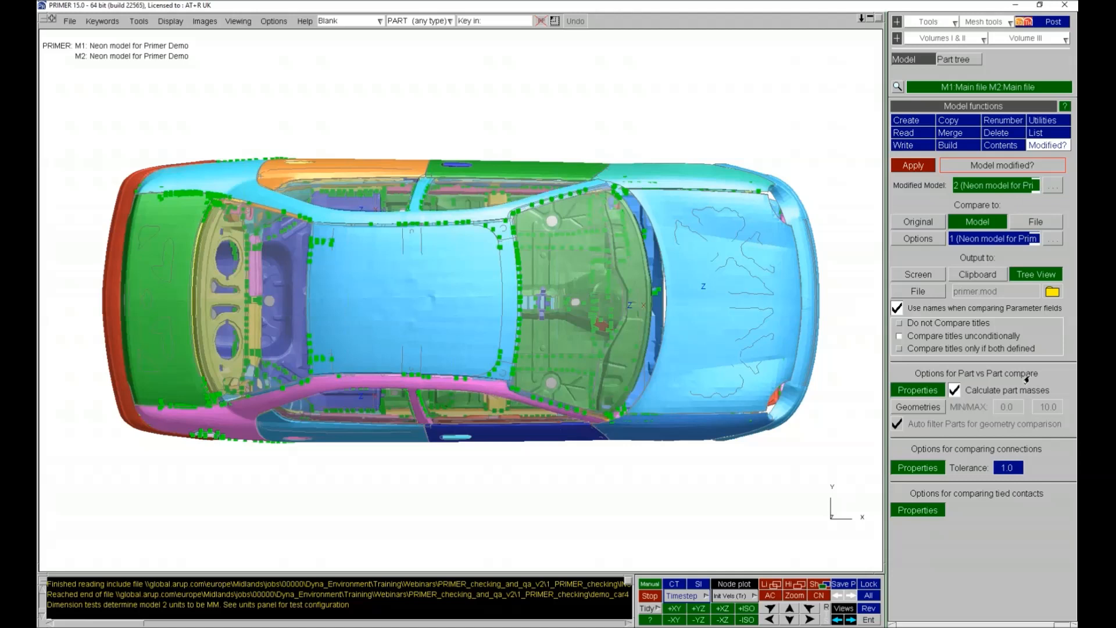
left_click(921, 406)
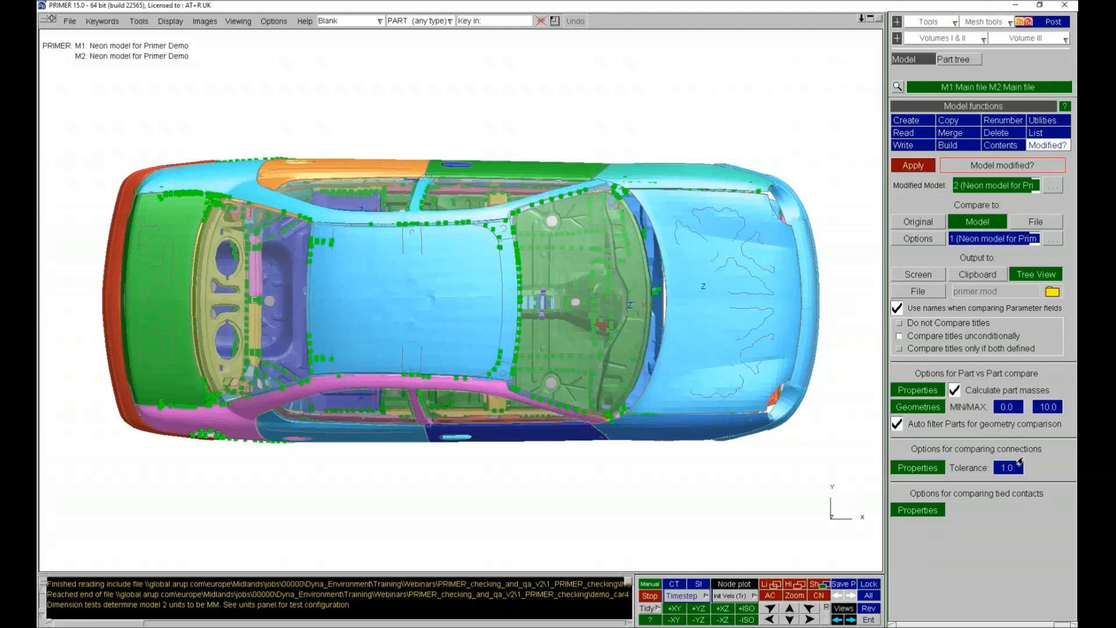
left_click(913, 166)
left_click(236, 186)
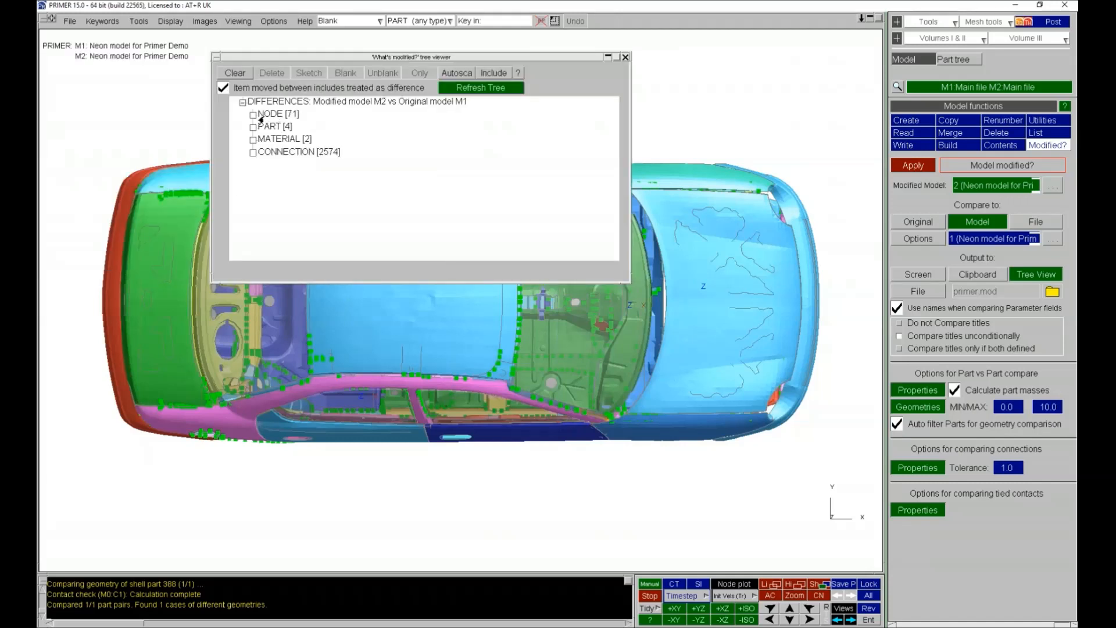
Expand the NODE differences, sketch all the differing nodes on the model, and collapse the node branch.
left_click(253, 116)
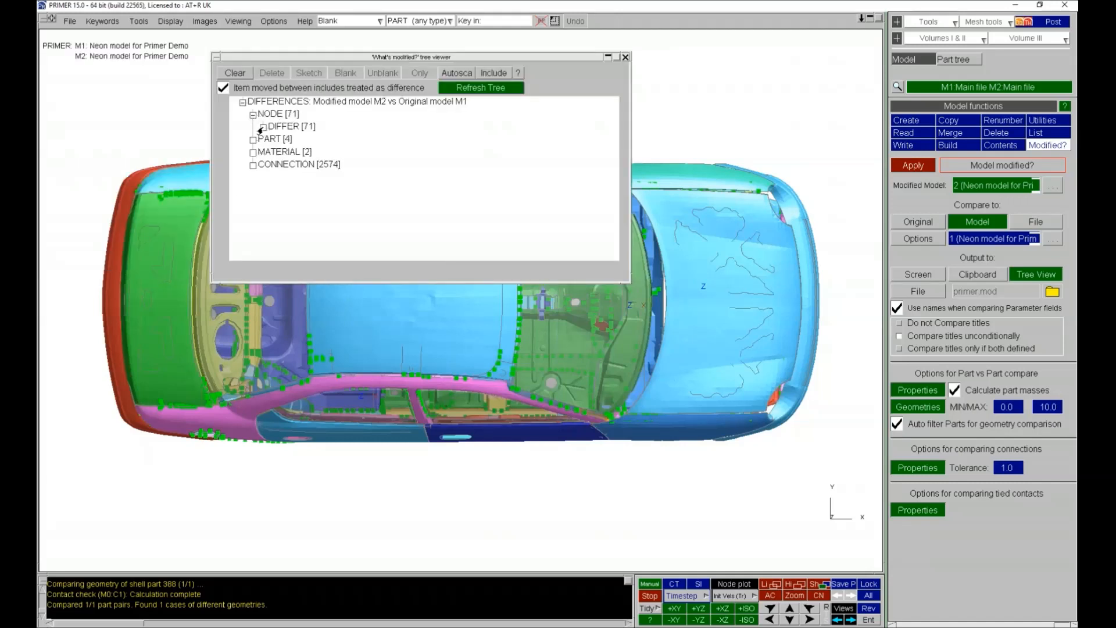
left_click(261, 128)
right_click(291, 128)
left_click(343, 126)
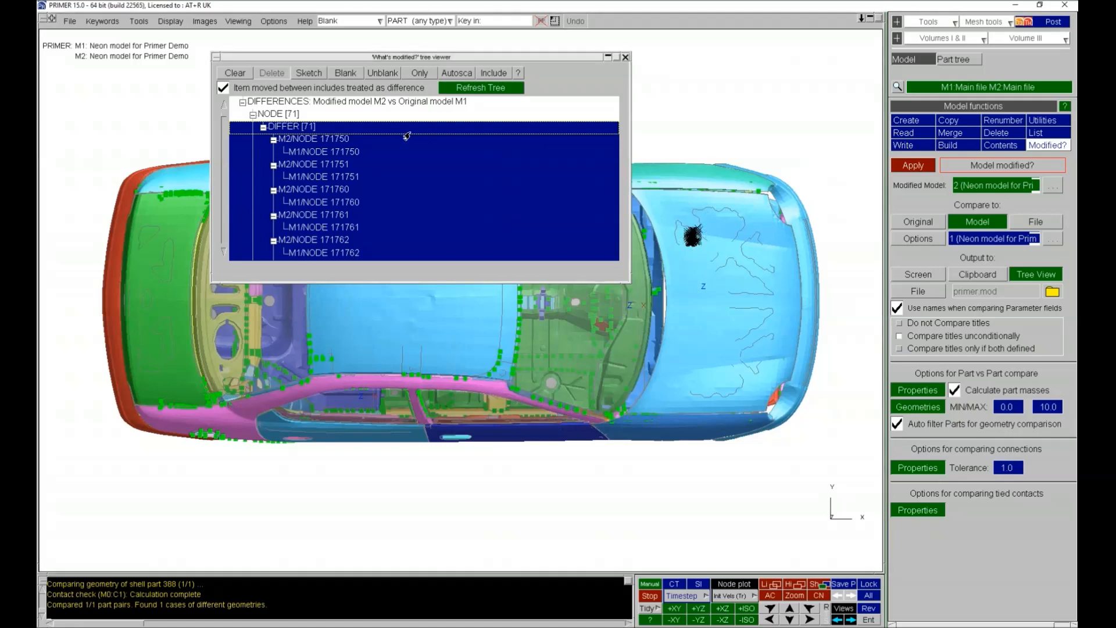
left_click(253, 114)
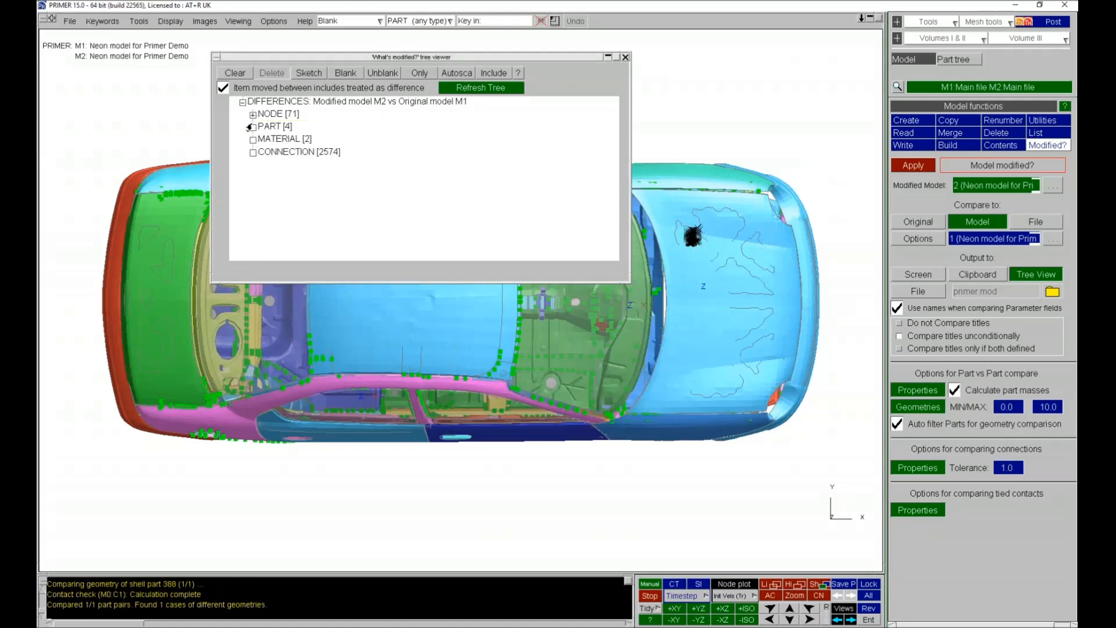
Expand the PART differences and compare part 388 of both models in a table, closing the table when reviewed.
left_click(251, 126)
left_click(263, 140)
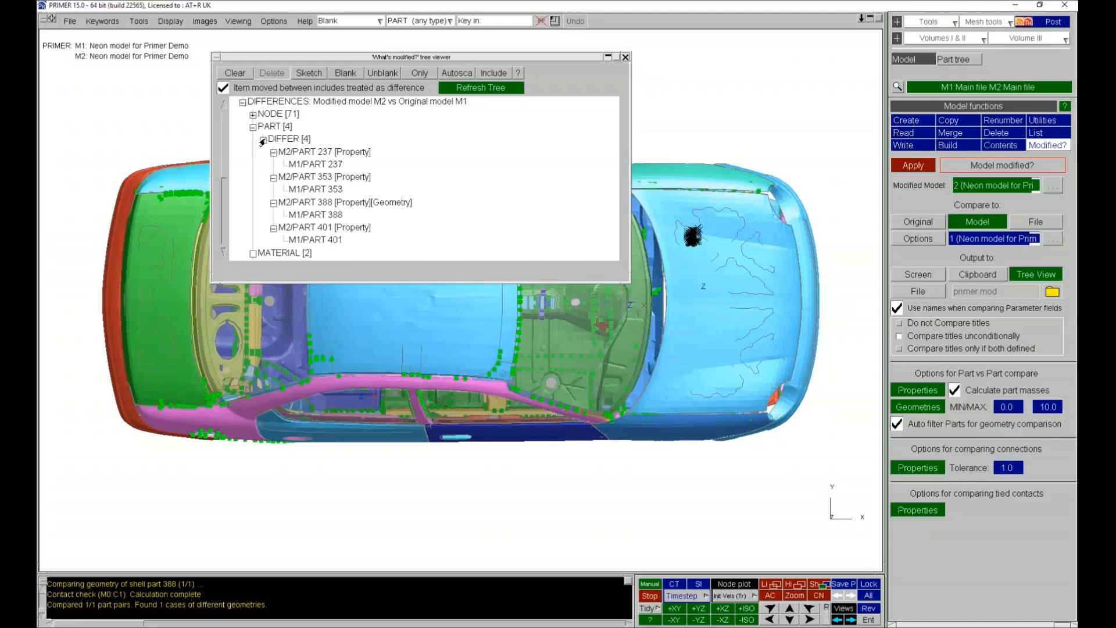
left_click(323, 204)
left_click(326, 208)
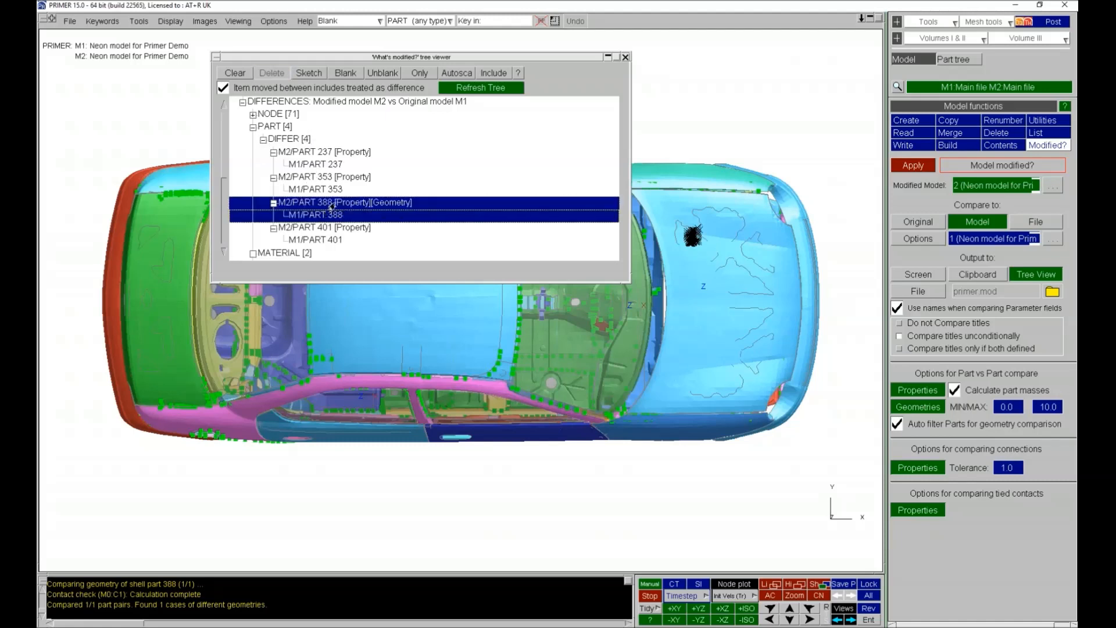
right_click(331, 206)
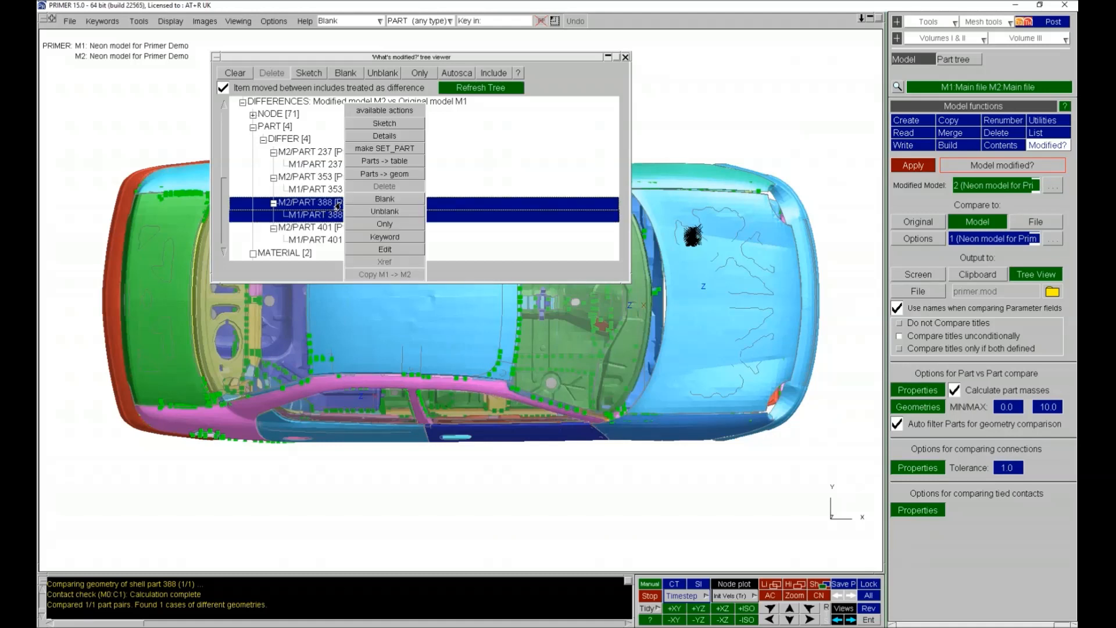
left_click(378, 163)
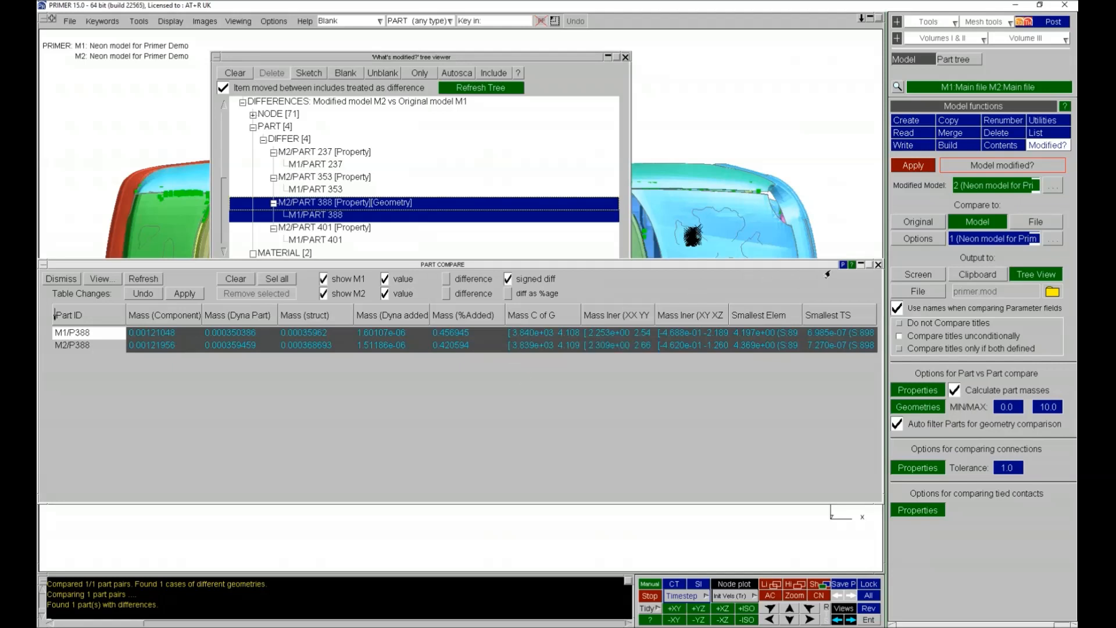
left_click(878, 265)
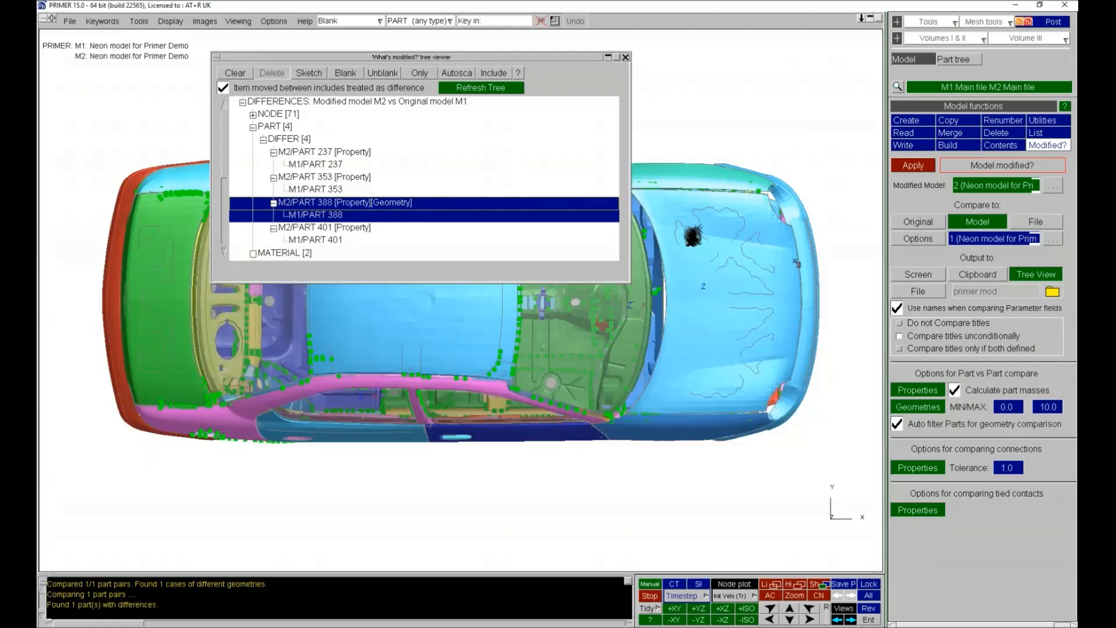
Compare the geometry of part 388 between both models as a node distance contour plot, then dismiss the penetration check.
right_click(403, 205)
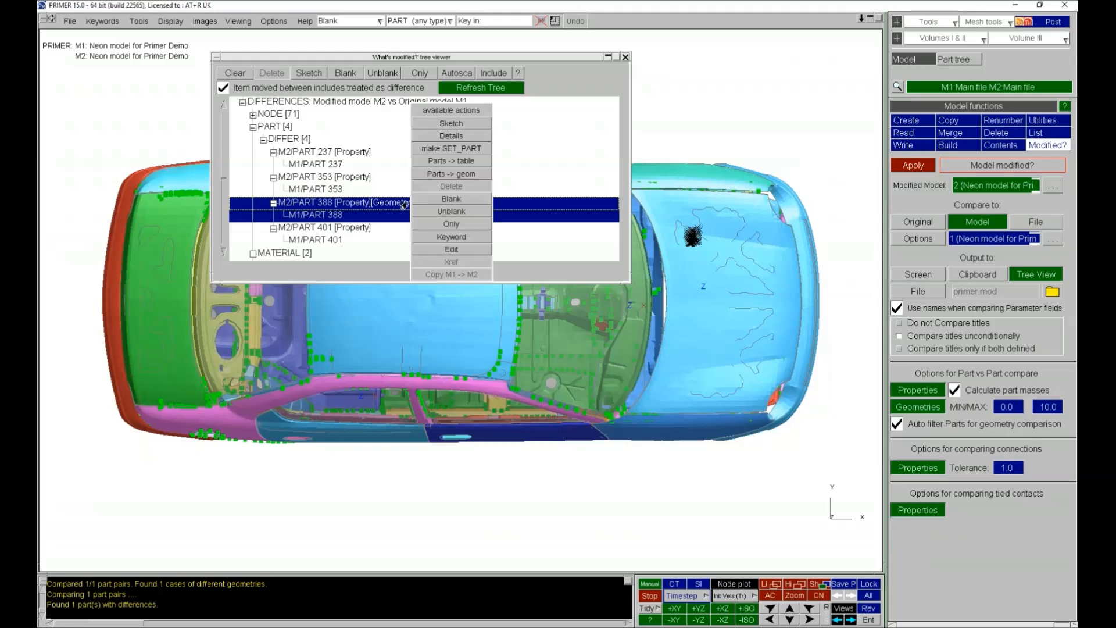
left_click(440, 177)
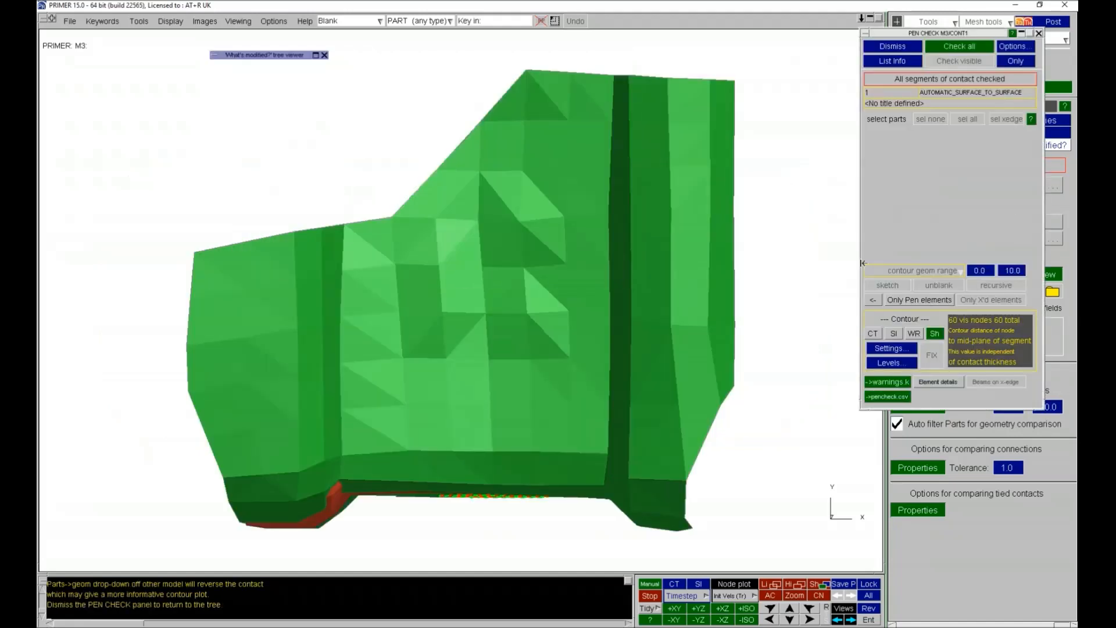
left_click(872, 333)
middle_click_drag(574, 380, 441, 342)
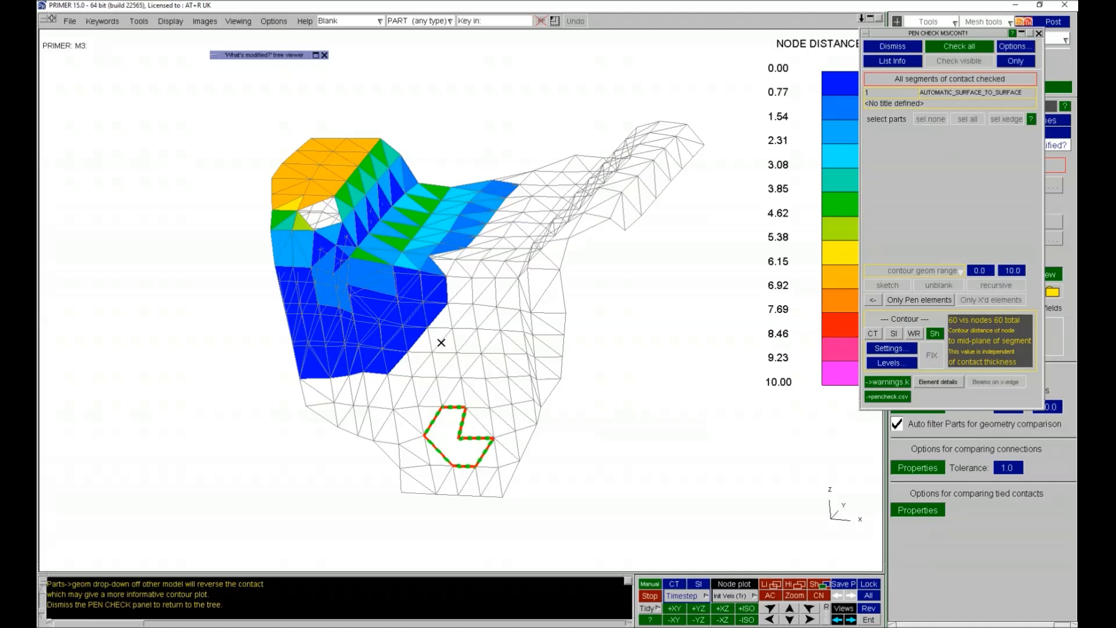
left_click(892, 46)
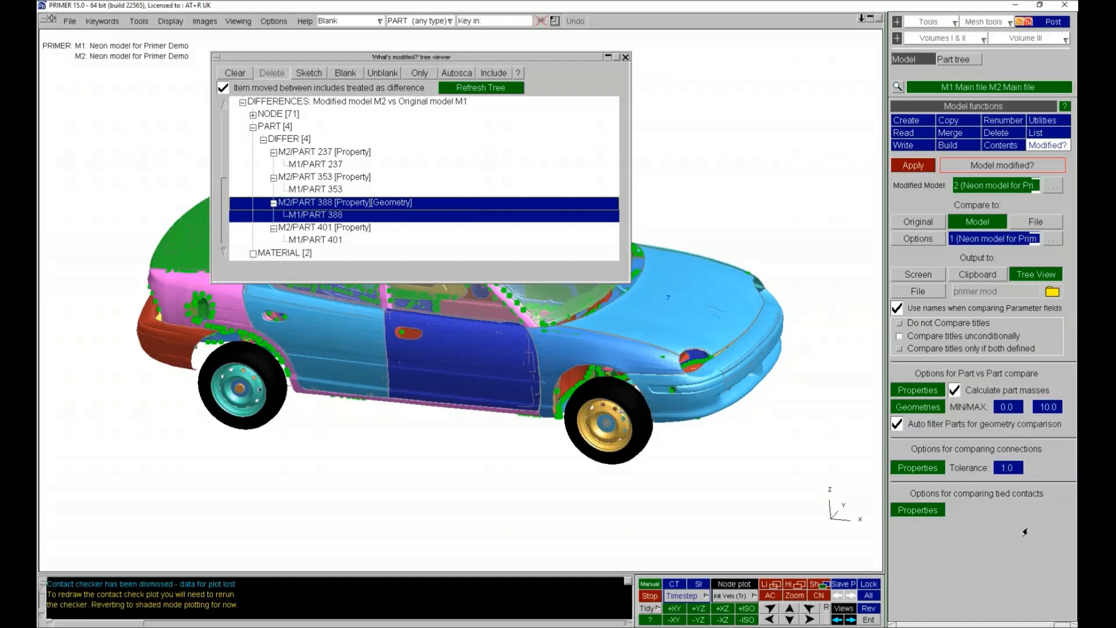
key("alt+Tab")
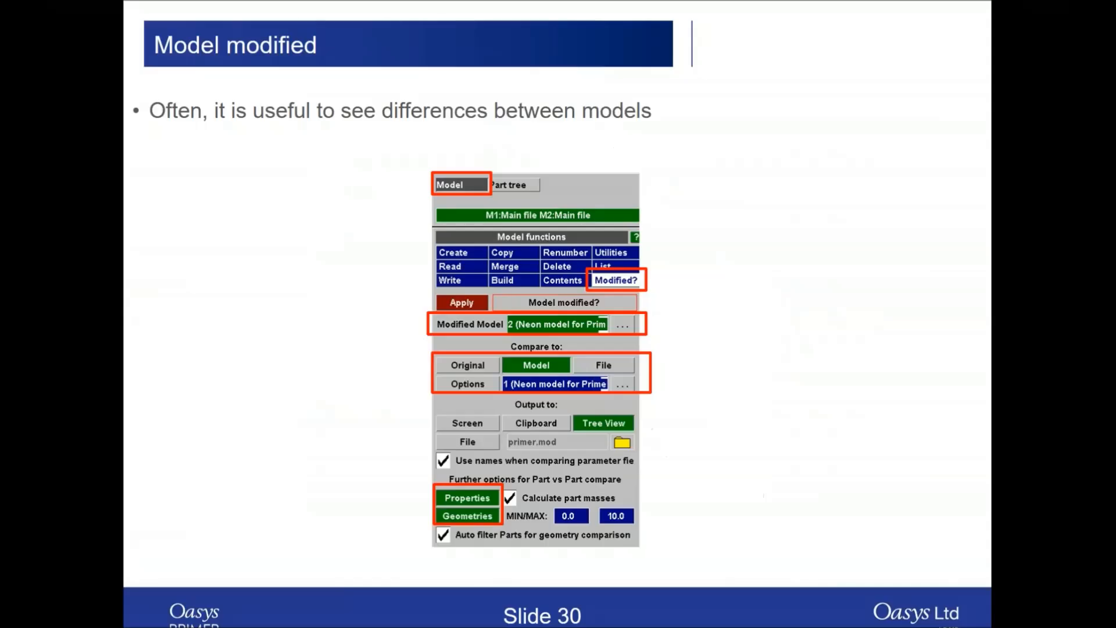
left_click(864, 523)
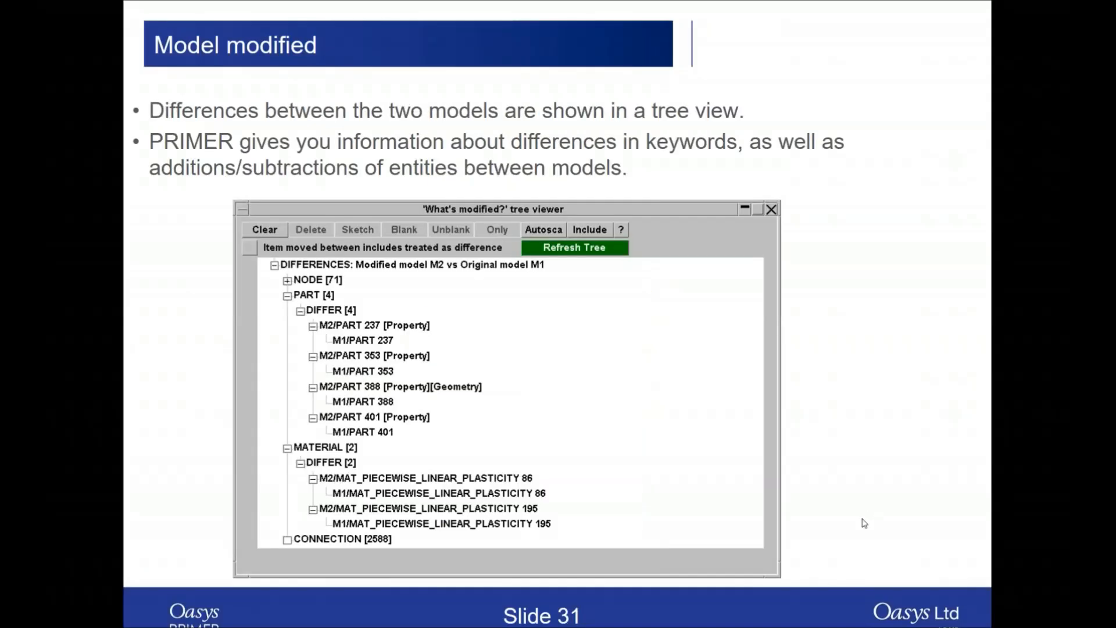
left_click(864, 523)
left_click(864, 523)
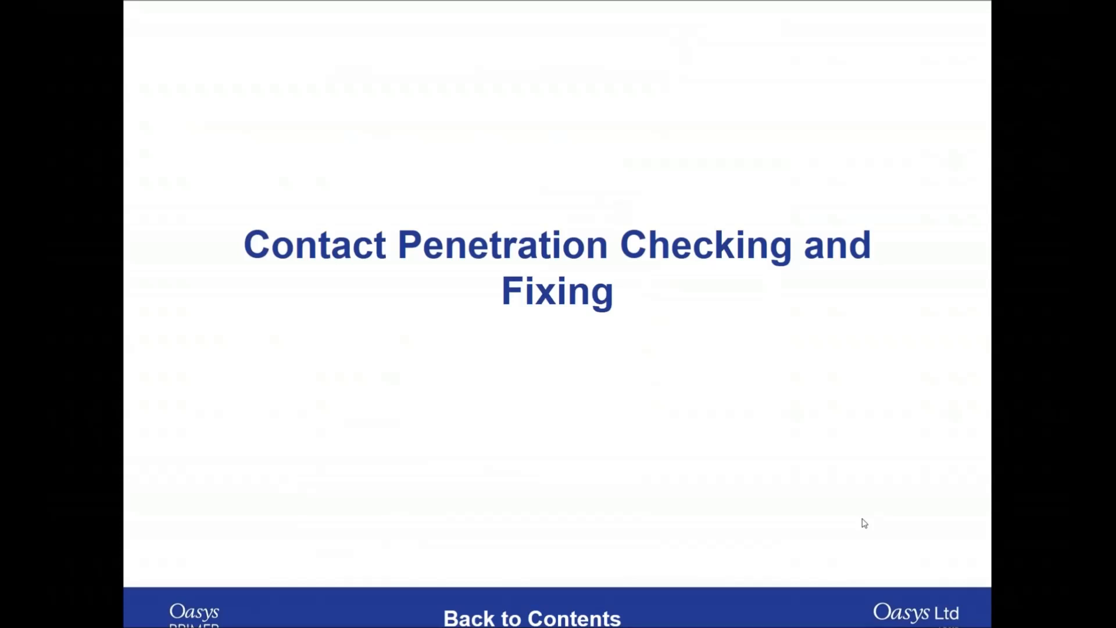
left_click(864, 523)
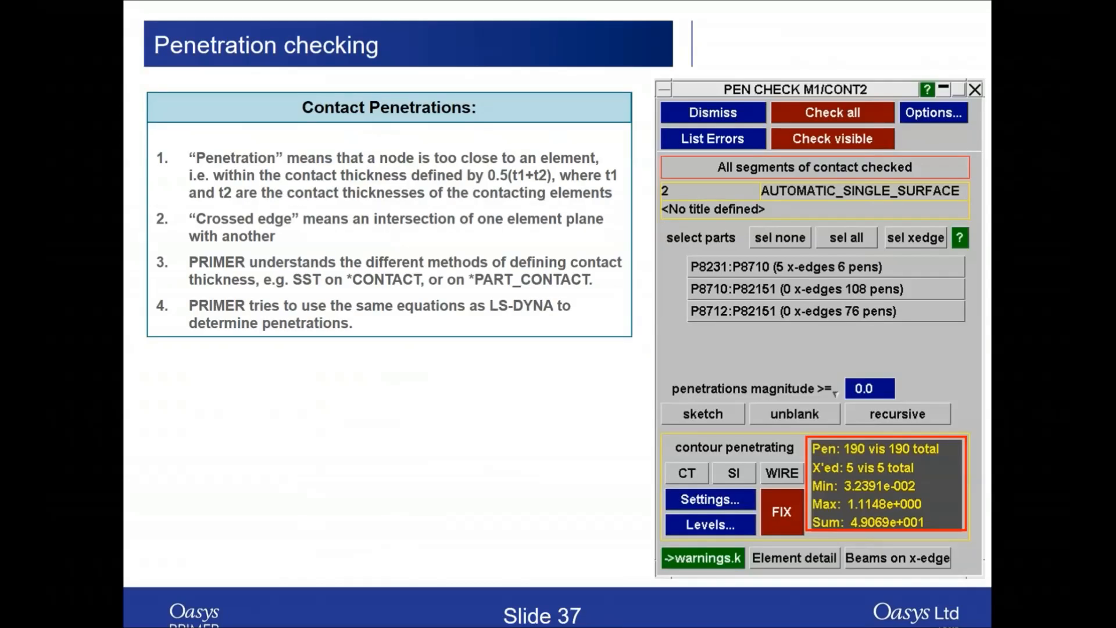
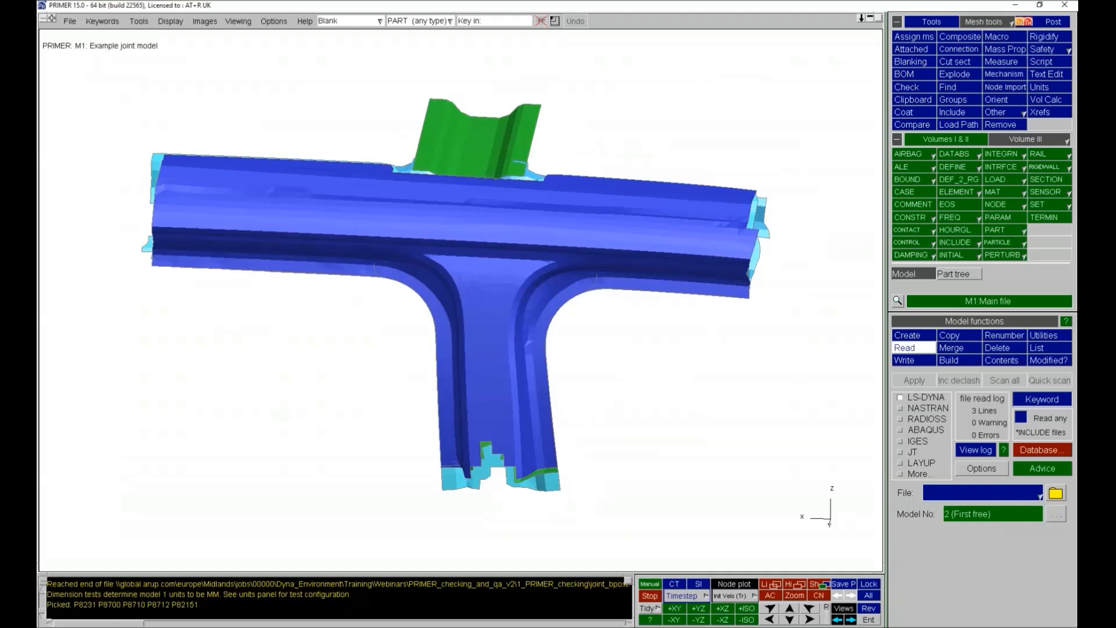
Open contact 2 (AUTOMATIC_SINGLE_SURFACE) of the joint model for modification and run a penetration check on it.
left_click(919, 230)
left_click(1058, 459)
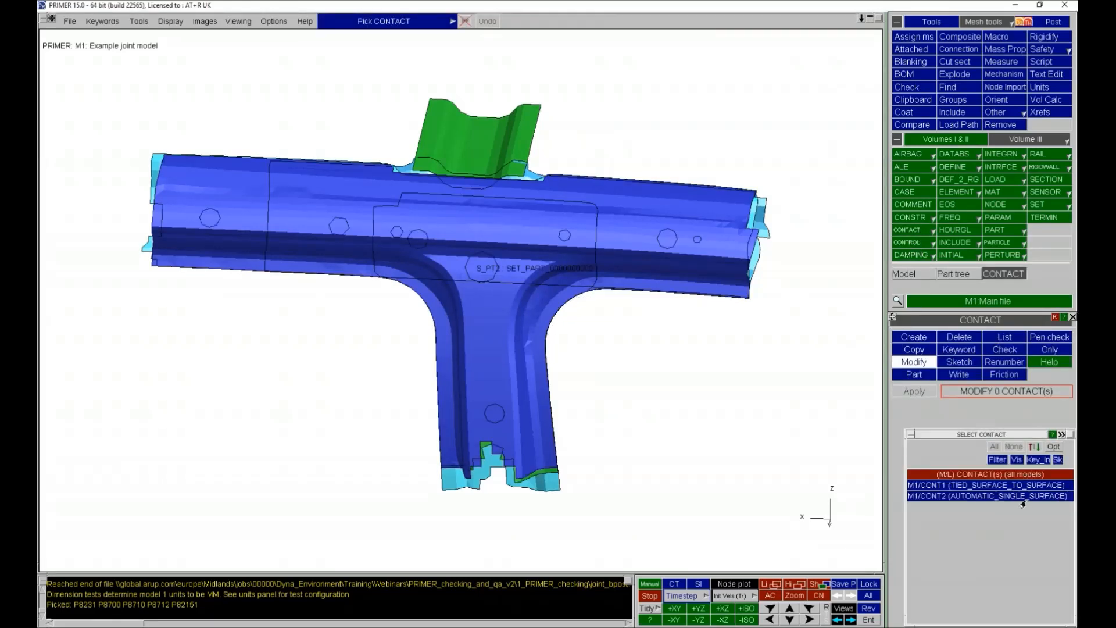
left_click(1027, 497)
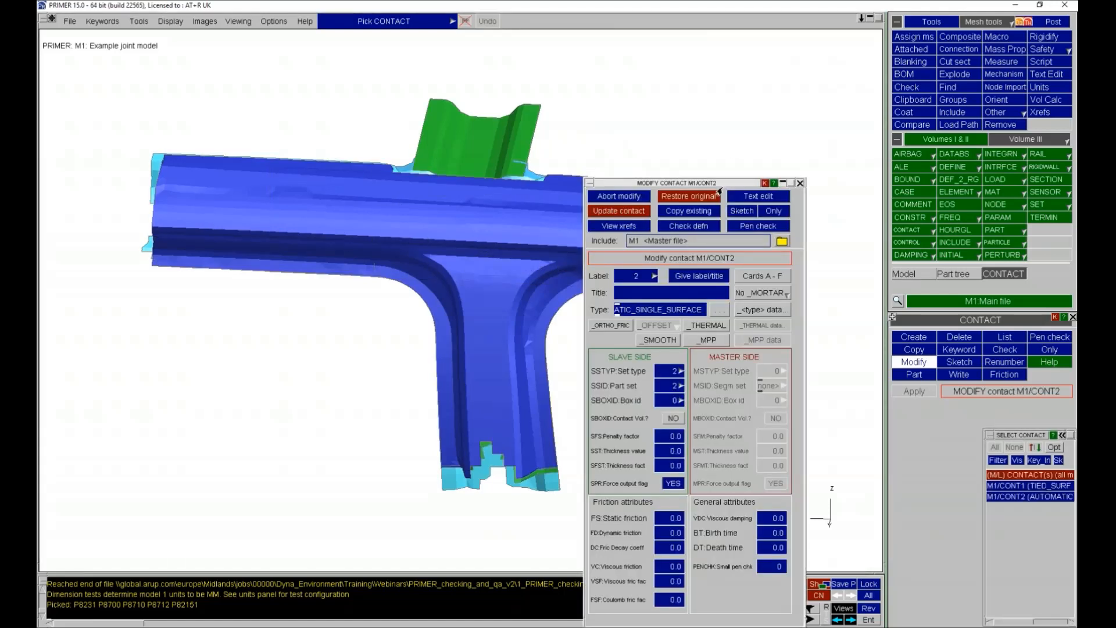
left_click_drag(719, 185, 921, 75)
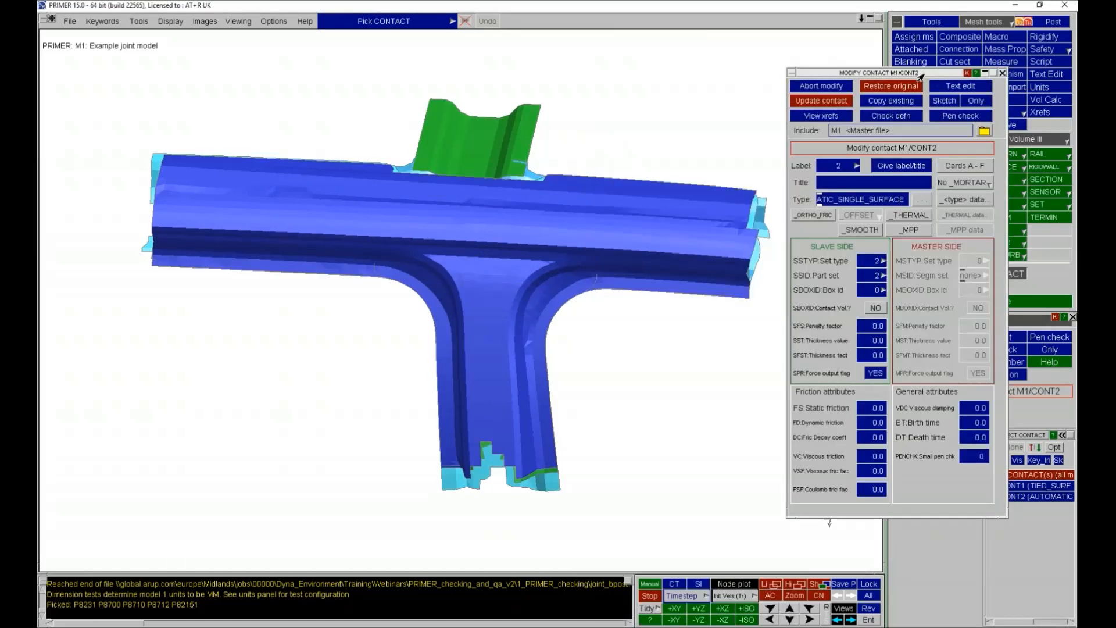
left_click(949, 116)
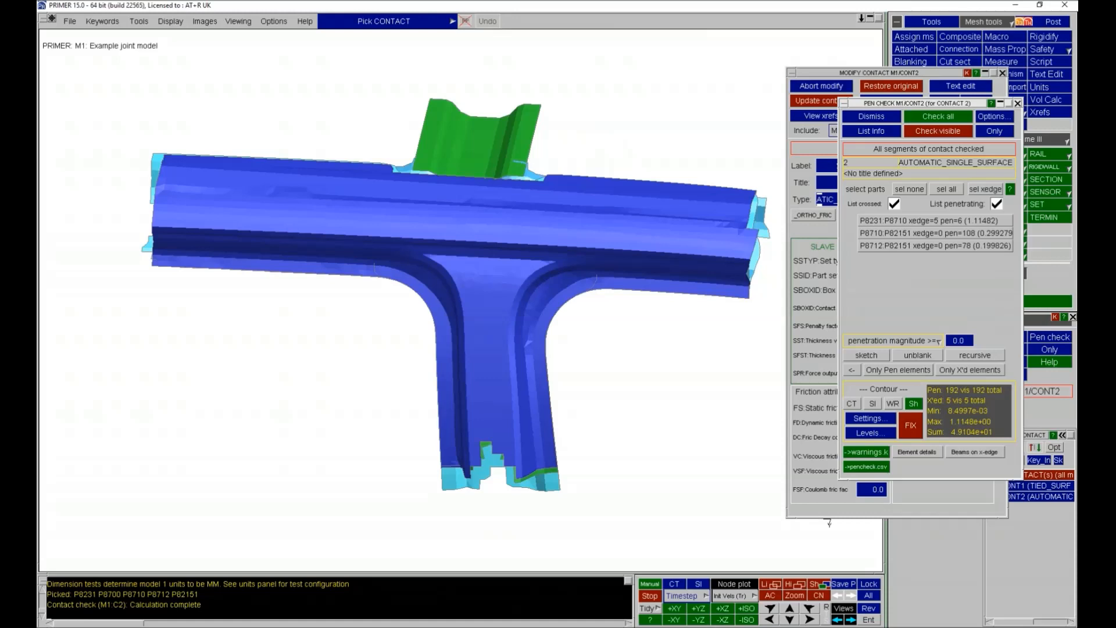
Display only the part pair P8231:P8710 from the penetration check and examine its crossed elements up close.
left_click_drag(928, 104, 515, 112)
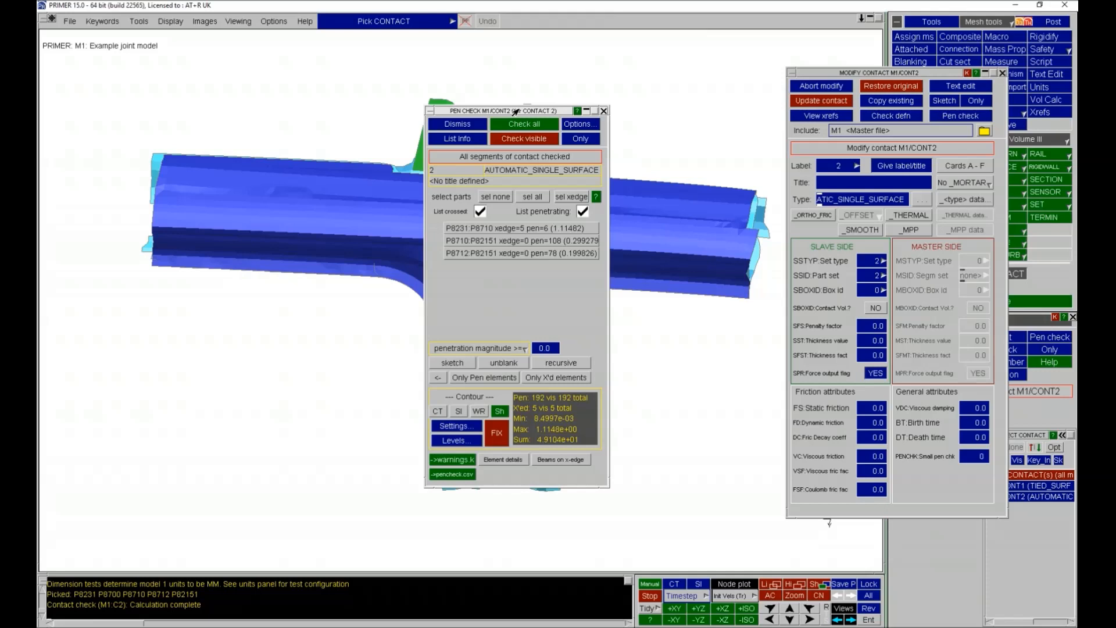
left_click(526, 229)
left_click_drag(517, 110, 770, 121)
mouse_move(544, 331)
right_mouse_down("shift")
mouse_move(533, 244)
mouse_move(573, 64)
right_mouse_up("shift")
mouse_move(468, 236)
left_mouse_down("shift")
mouse_move(378, 324)
mouse_move(292, 371)
mouse_move(420, 443)
mouse_move(408, 455)
left_mouse_up("shift")
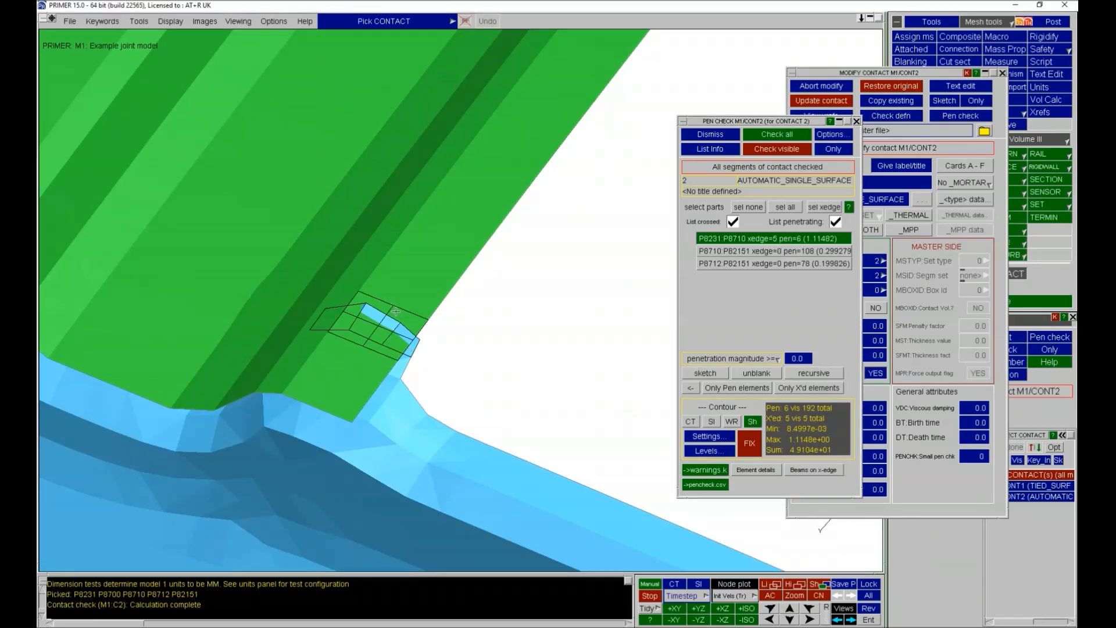
Contour the penetration magnitude of the P8231:P8710 pair, and extend the plot to all listed part pairs.
left_click(690, 421)
right_click_drag(445, 374, 471, 458, "shift")
middle_click_drag(470, 460, 328, 403, "shift")
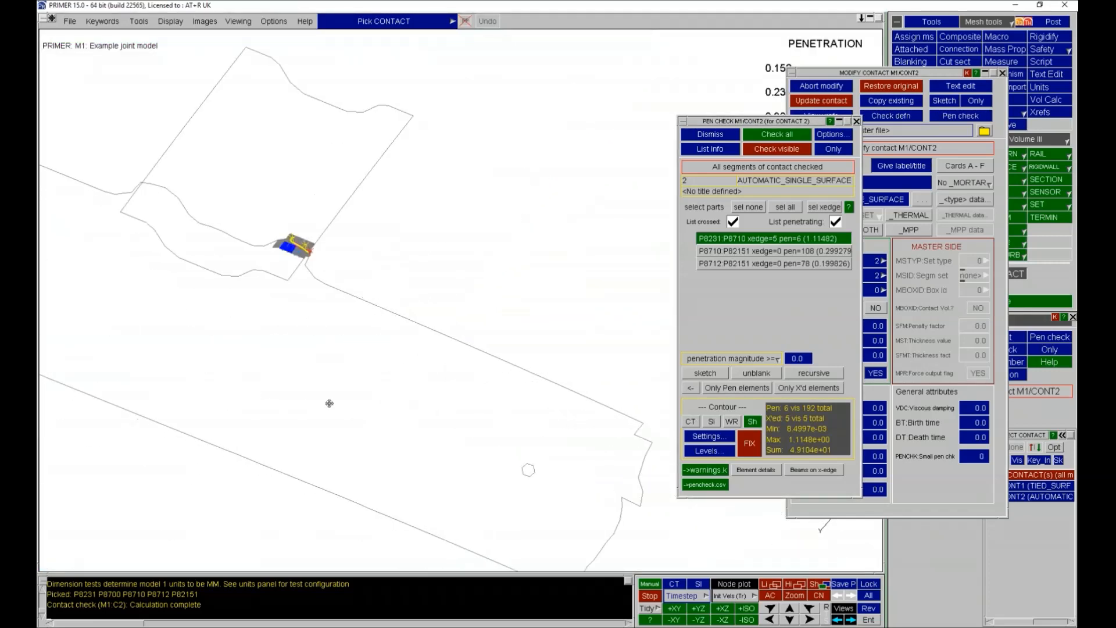
left_click(784, 207)
left_click_drag(582, 331, 442, 354, "shift")
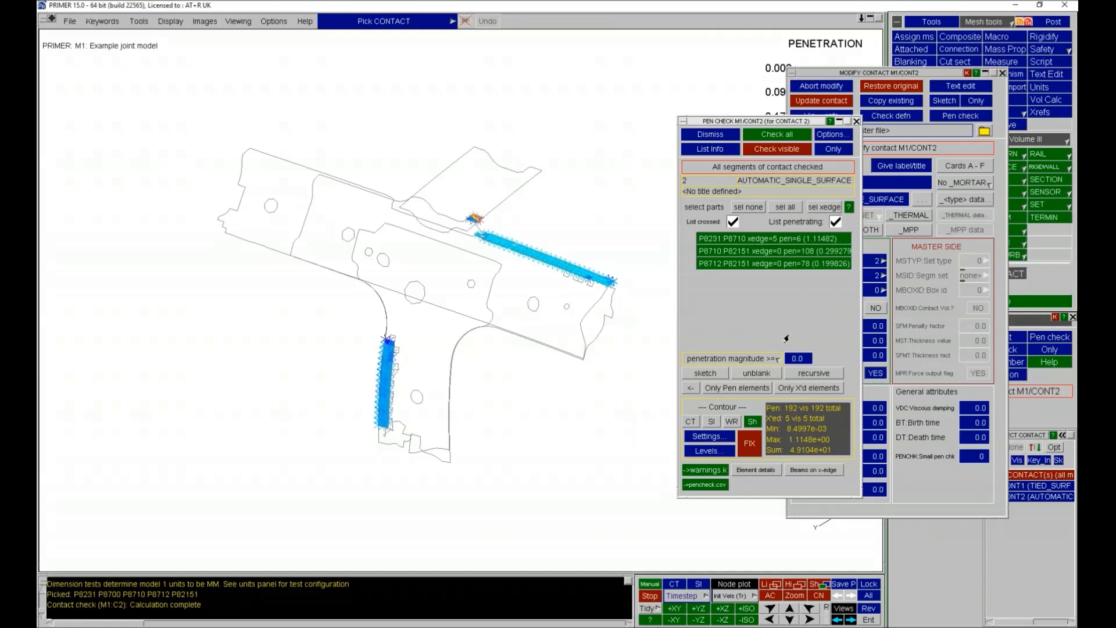
Review the available penetration quantities, and display pairs P8710:P82151, P8712:P82151 and P8231:P8710 one at a time.
left_click(748, 360)
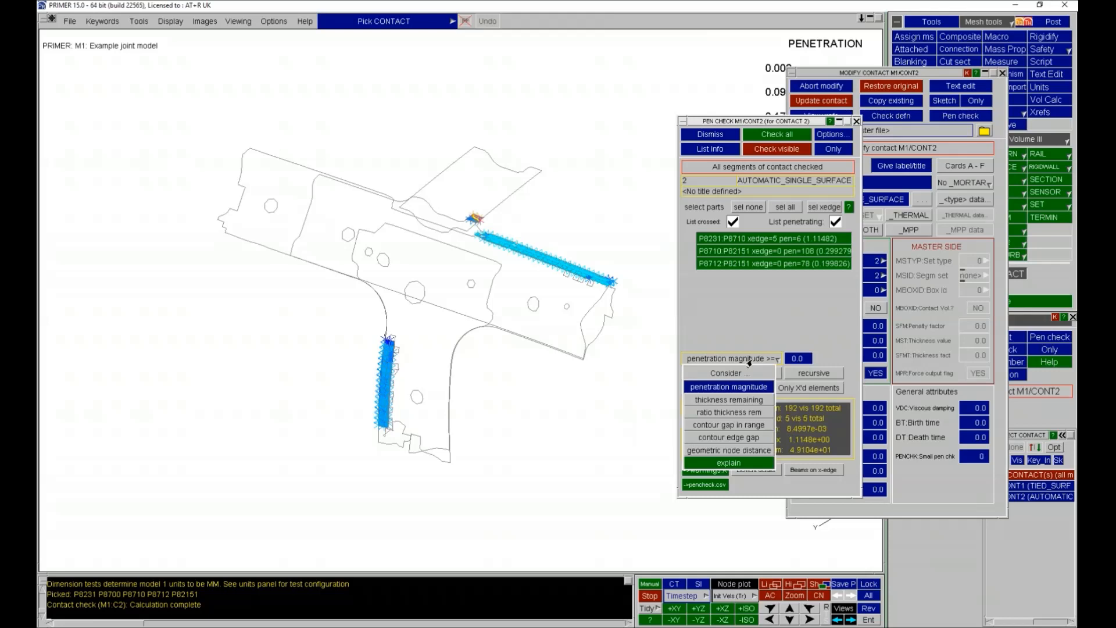
left_click(759, 331)
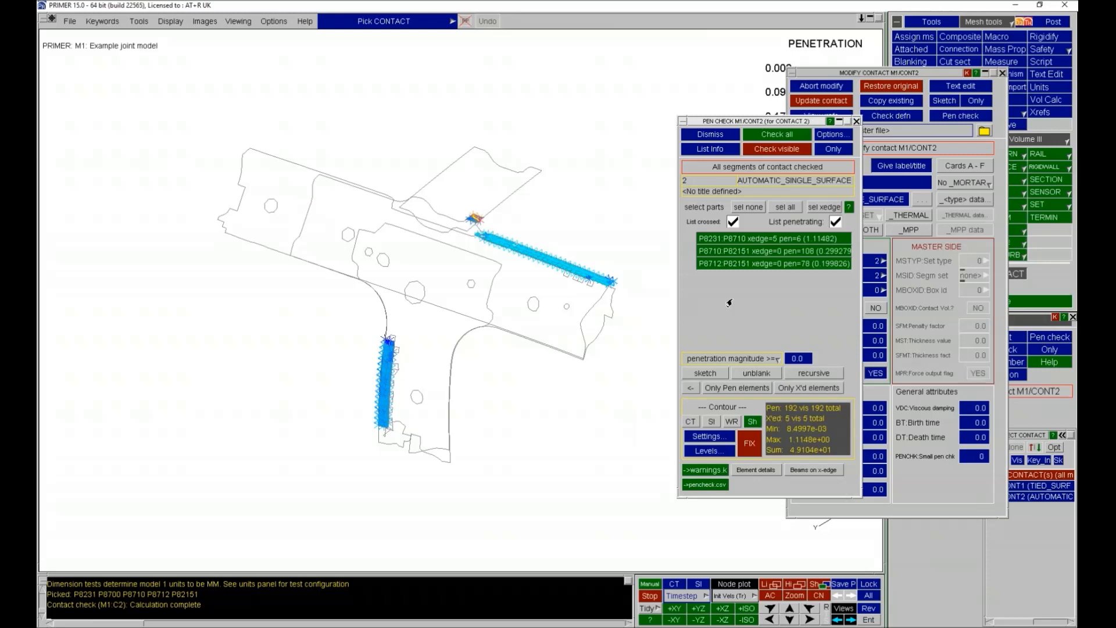
left_click(764, 251)
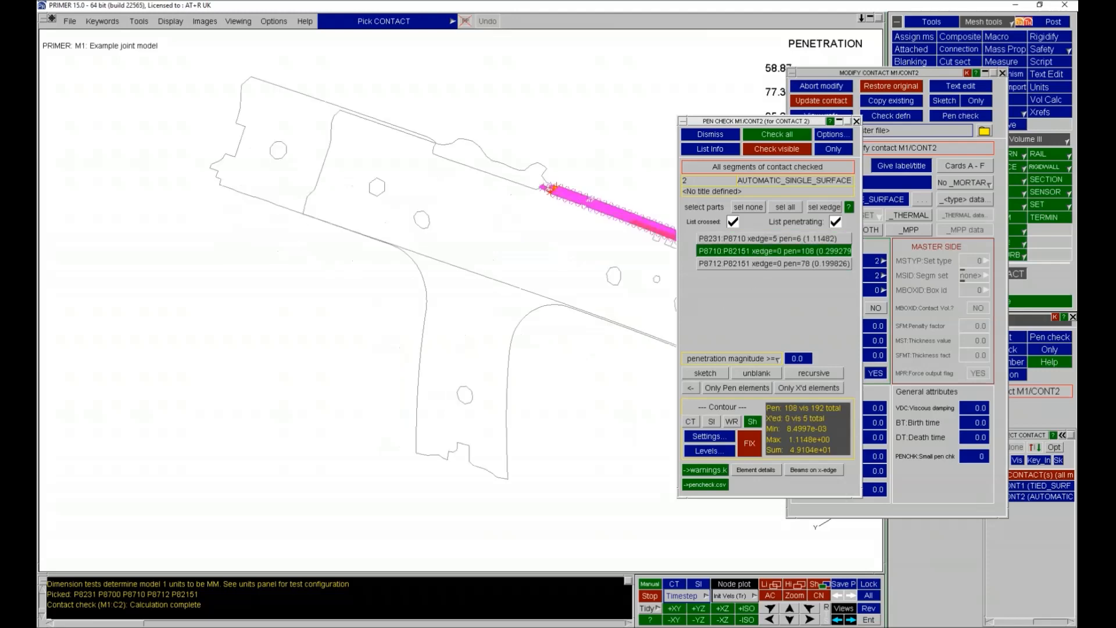
left_click(762, 263)
left_click(763, 238)
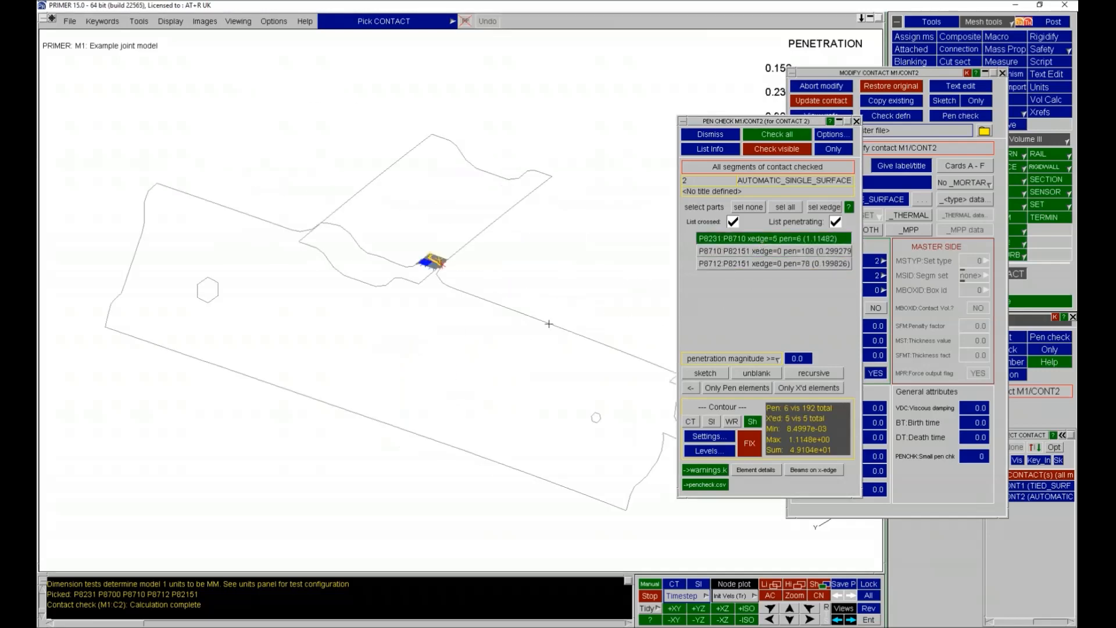
Fix the crossed elements between parts P8231 and P8710 by moving a single node about 1.1 mm, and end the fix.
left_click(749, 444)
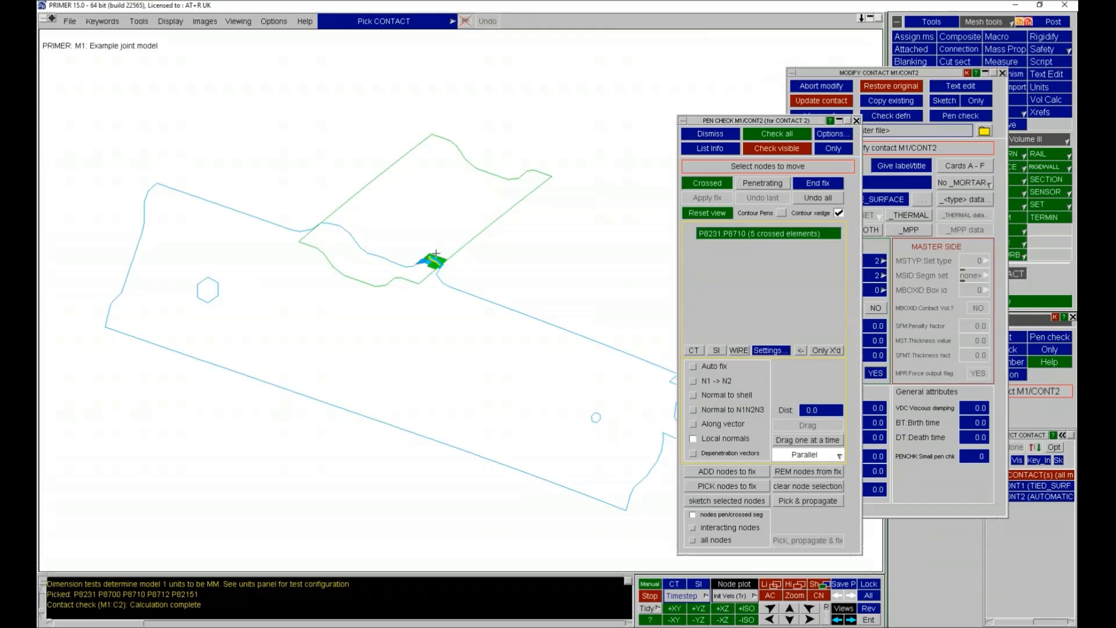
scroll(429, 254, "up", 14)
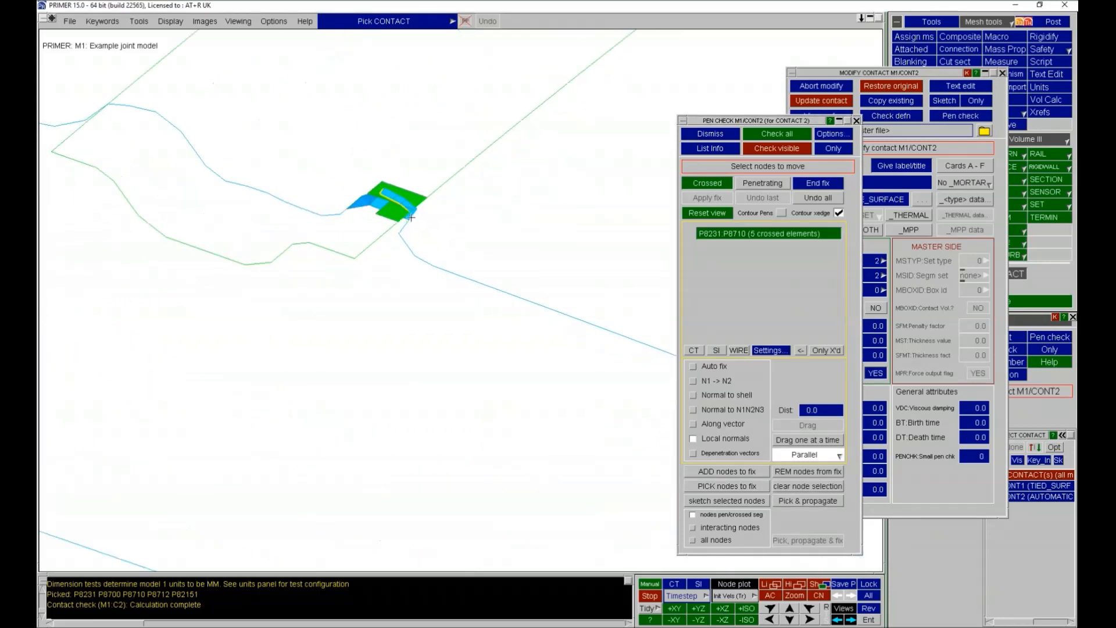
middle_click_drag(398, 211, 473, 290)
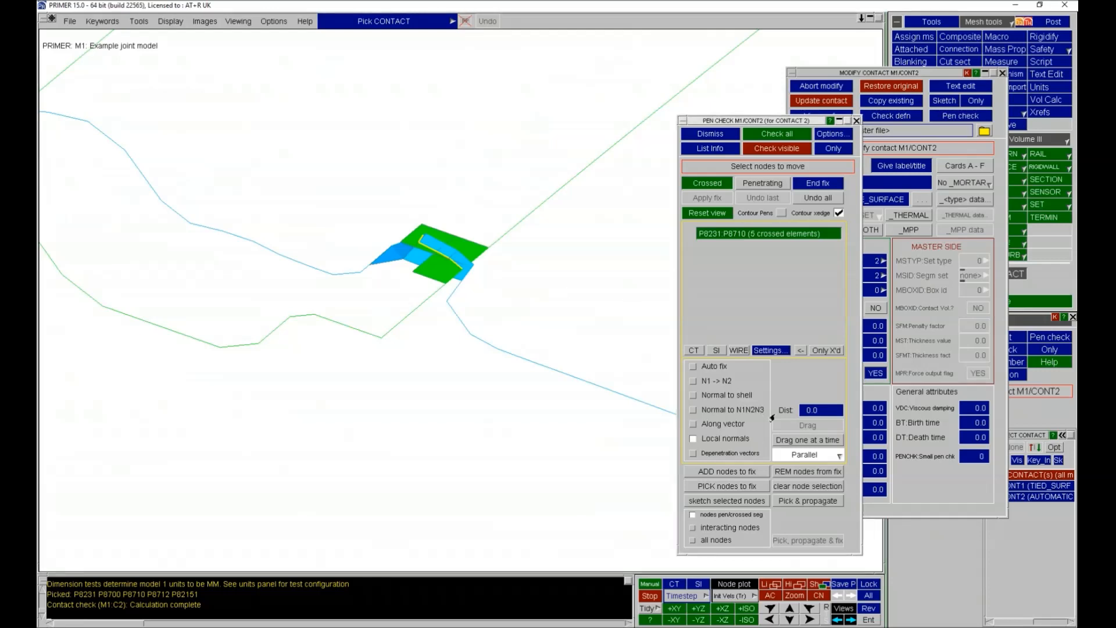
left_click(797, 439)
left_click_drag(429, 240, 477, 272)
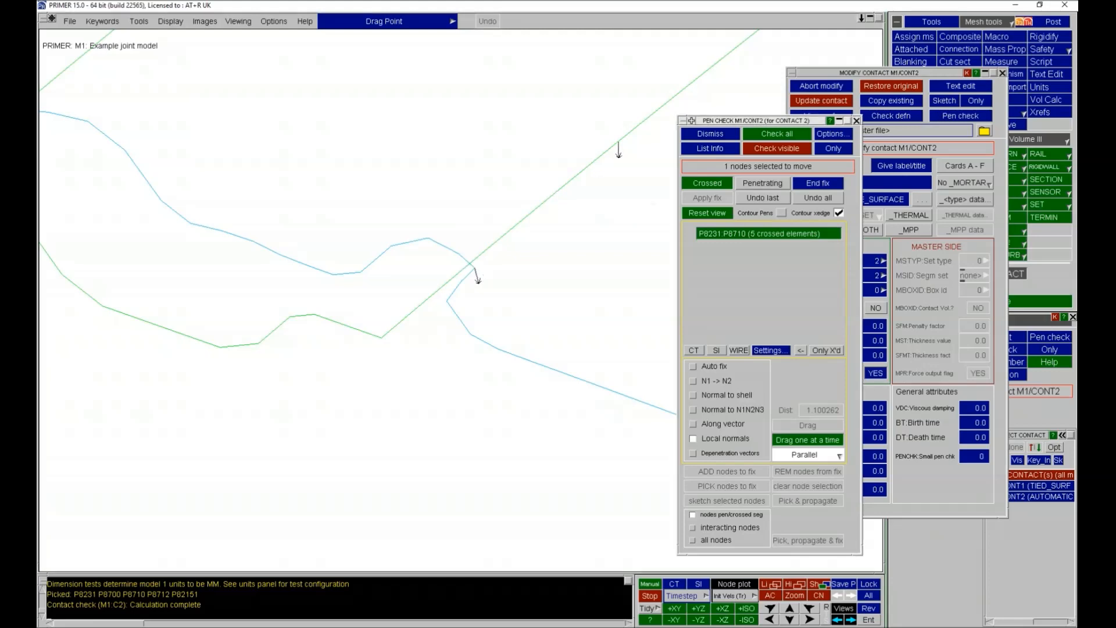
left_click(805, 185)
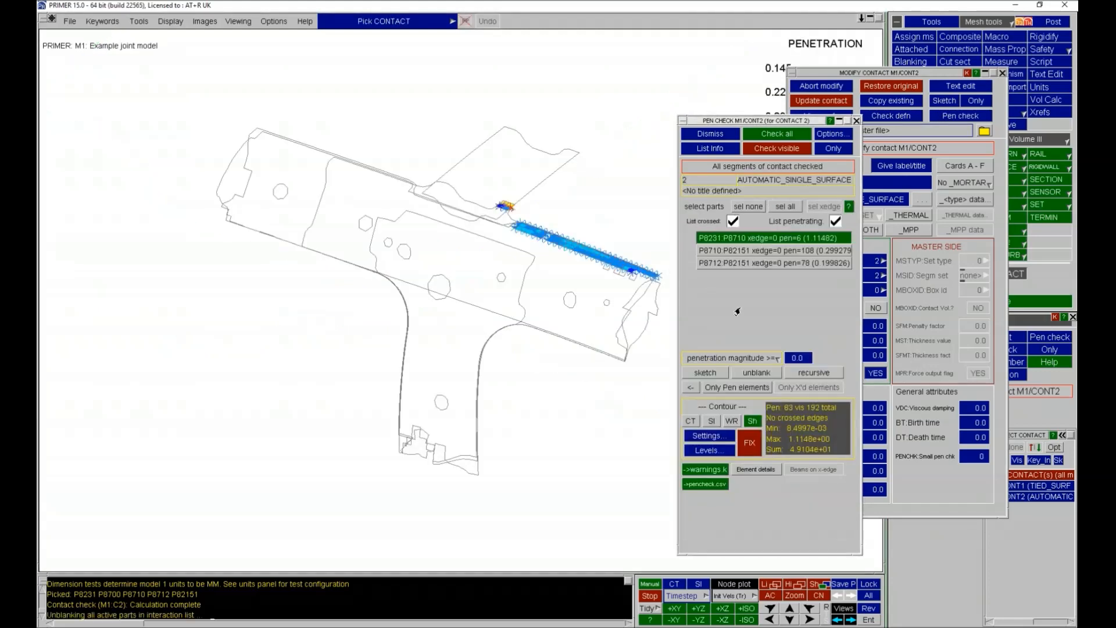
Apply the automatic penetration fix to all listed part pairs of contact 2.
left_click(791, 209)
left_click_drag(485, 338, 401, 355, "shift")
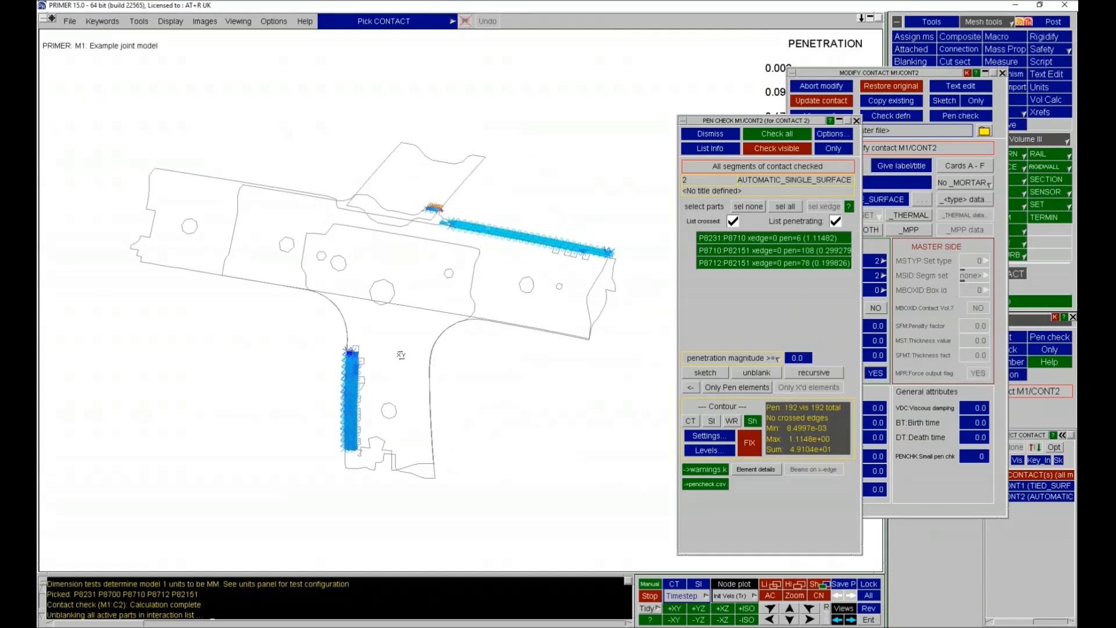
left_click(742, 446)
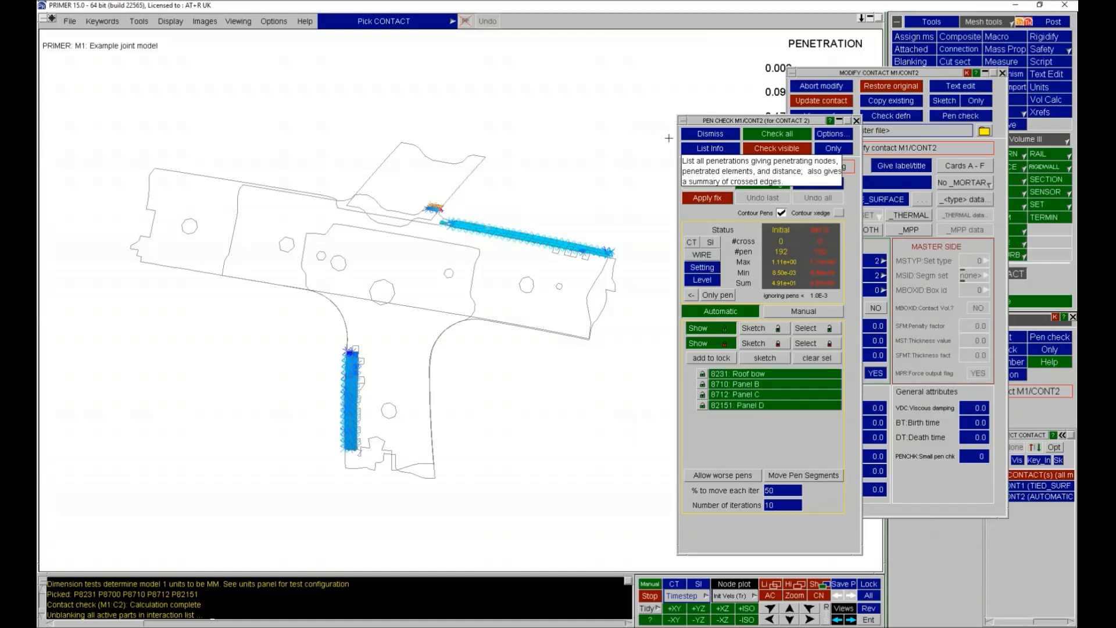
left_click(709, 198)
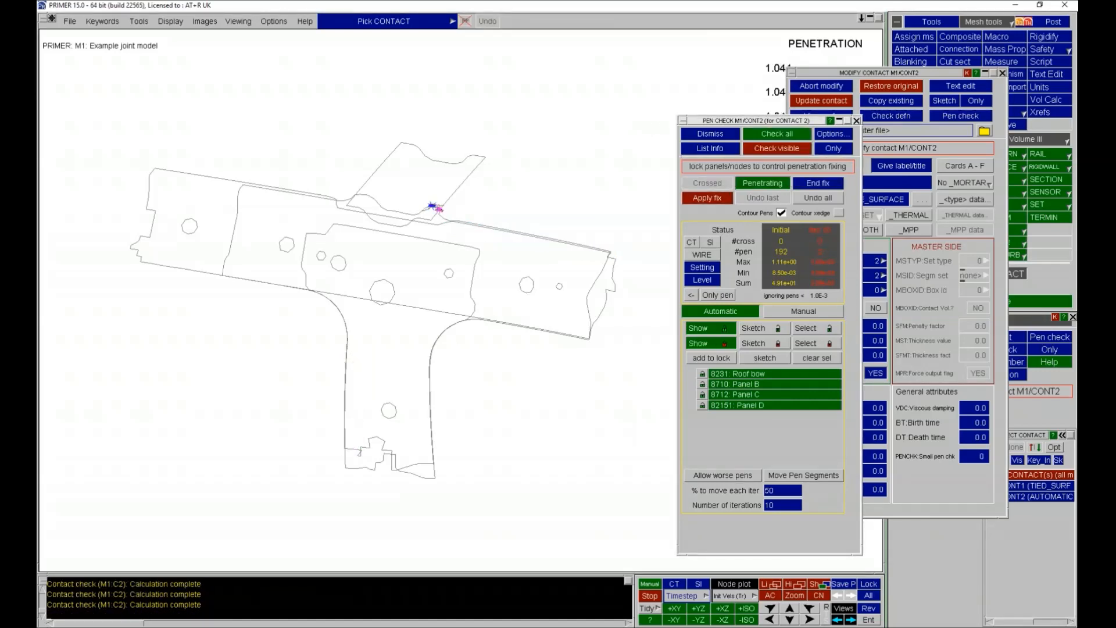
left_click(712, 204)
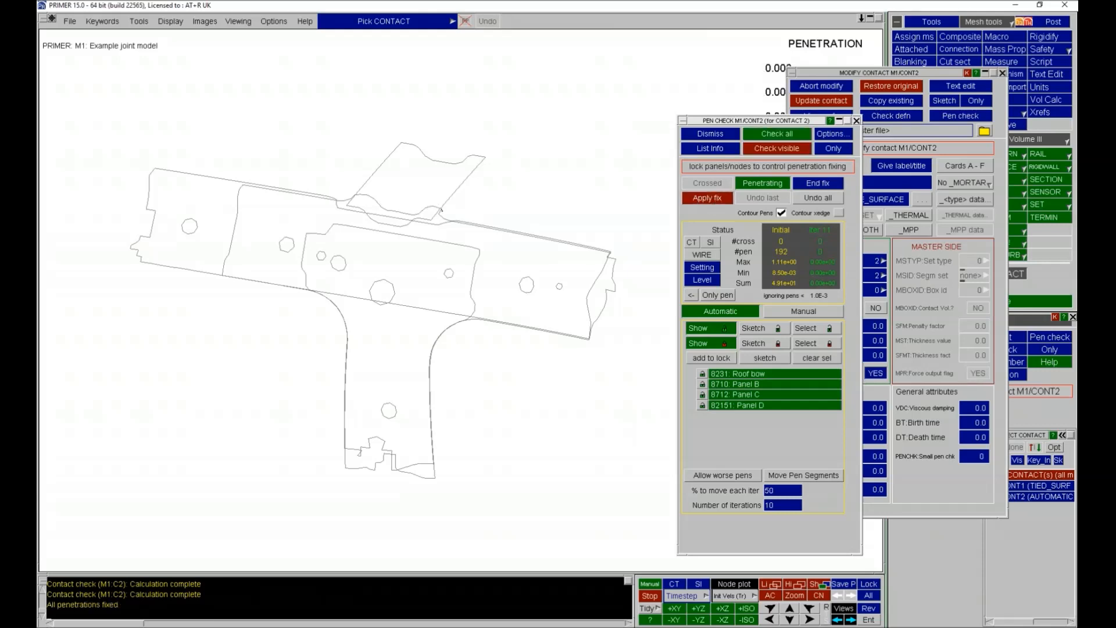
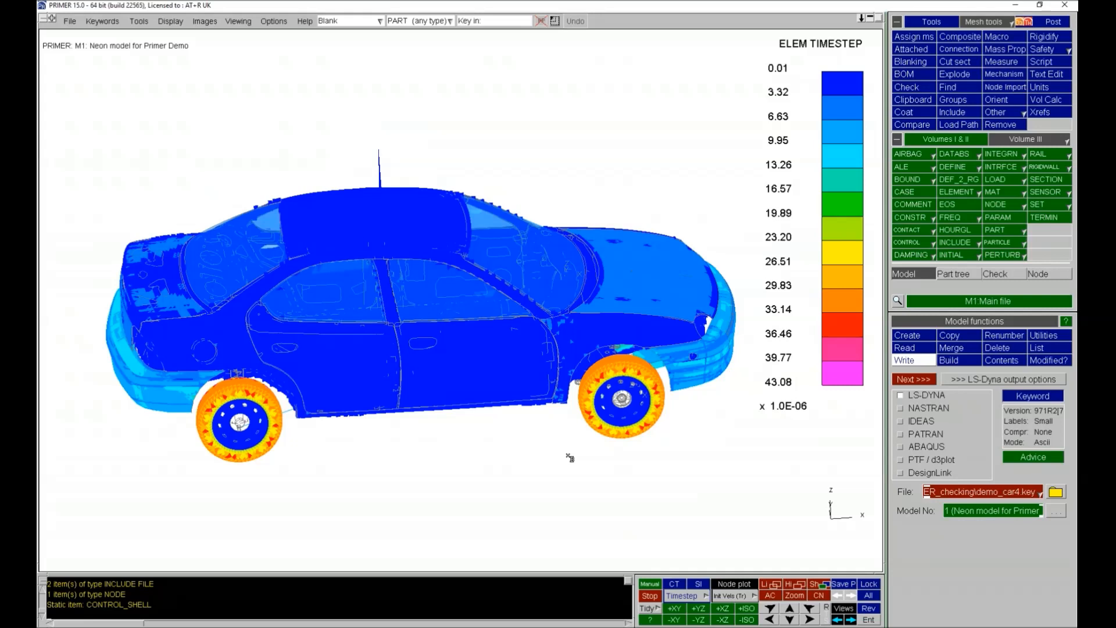
Contour the Neon model by shell thickness, view it from above, and isolate the 0.083 to 0.461 band.
left_click(705, 596)
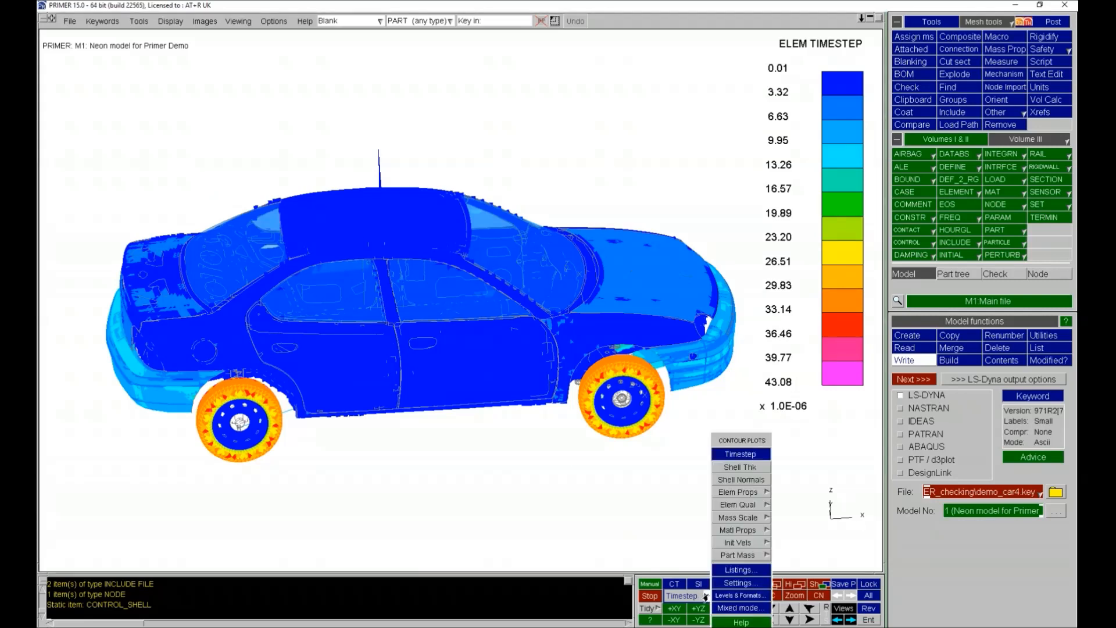
left_click(751, 467)
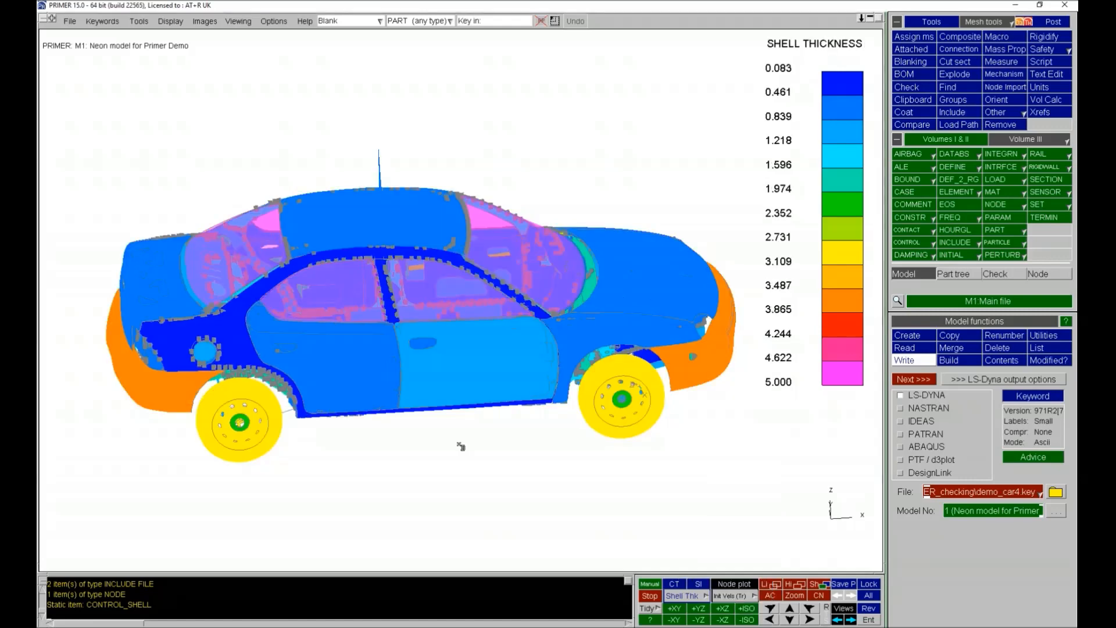
left_click_drag(370, 449, 537, 479)
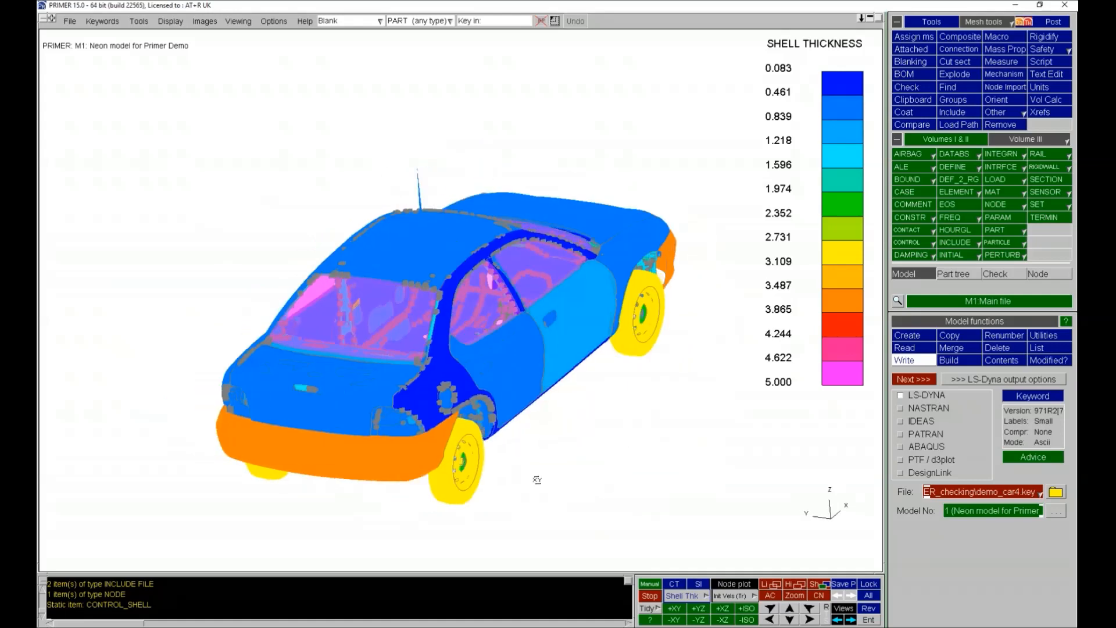
key("1")
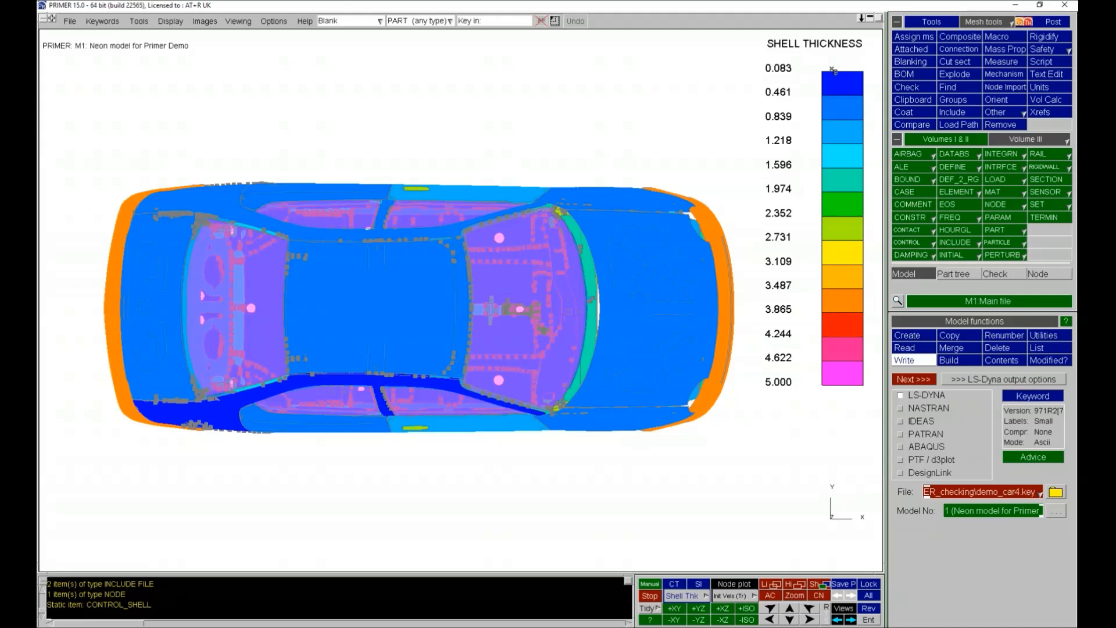
left_click(846, 88)
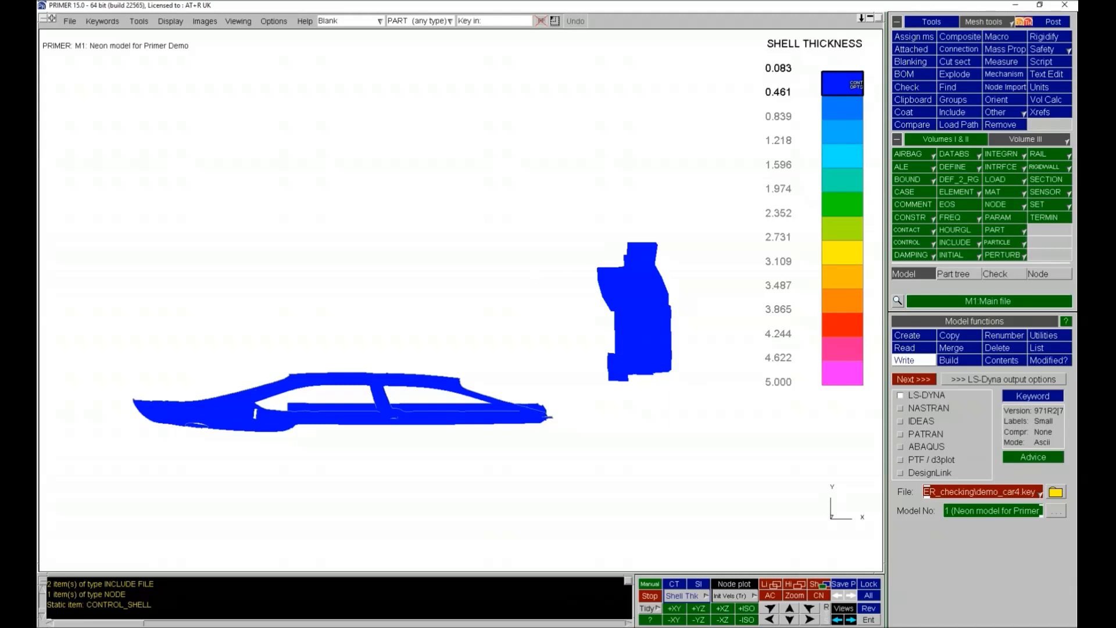
Contour the whole Neon model by its number of integration points.
left_click(692, 599)
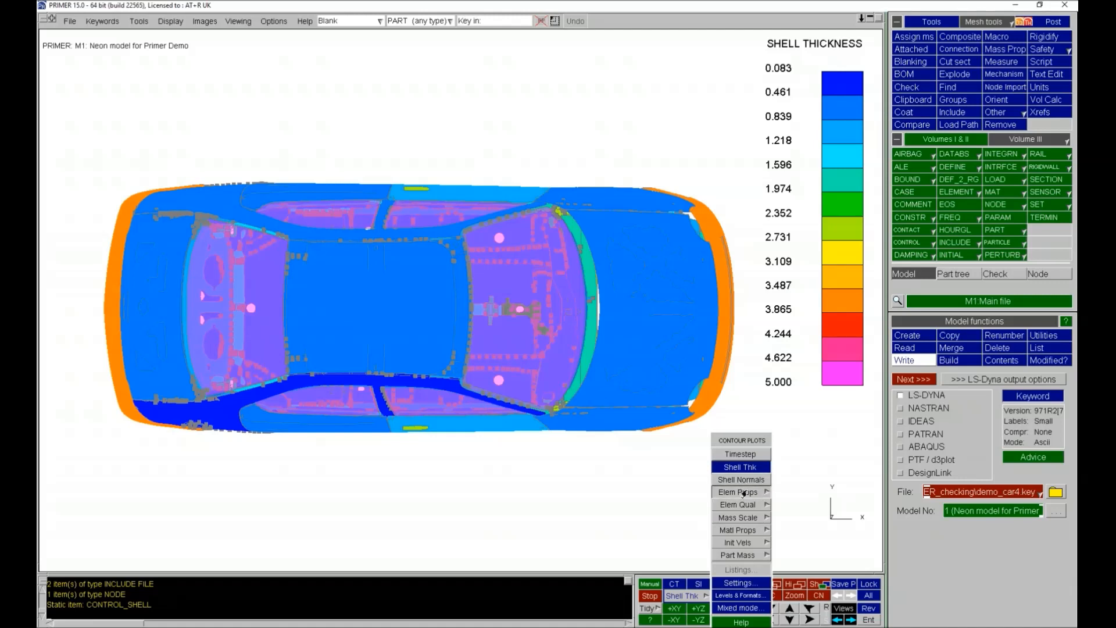
mouse_move(747, 494)
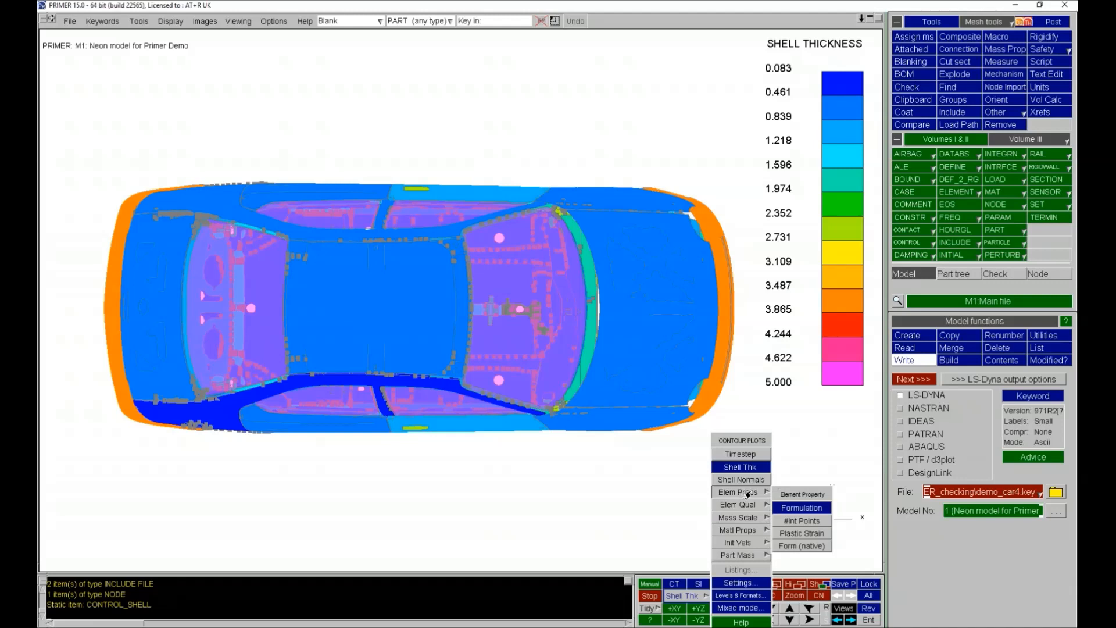
left_click(805, 521)
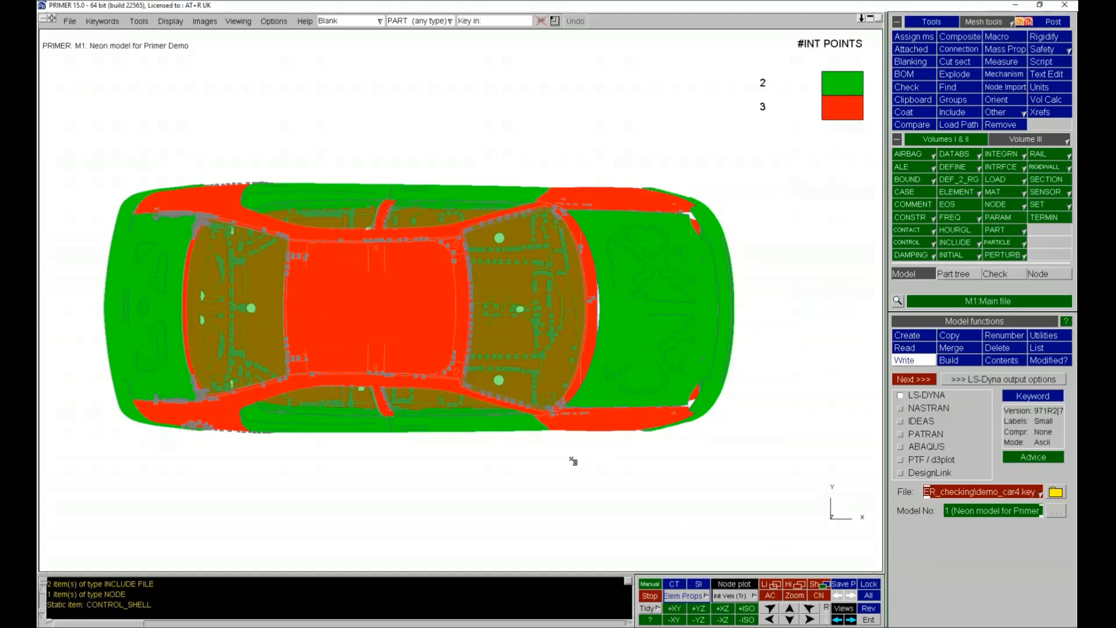
Contour the Neon model by material yield stress and inspect the floor structure on the car's underside.
left_click(701, 596)
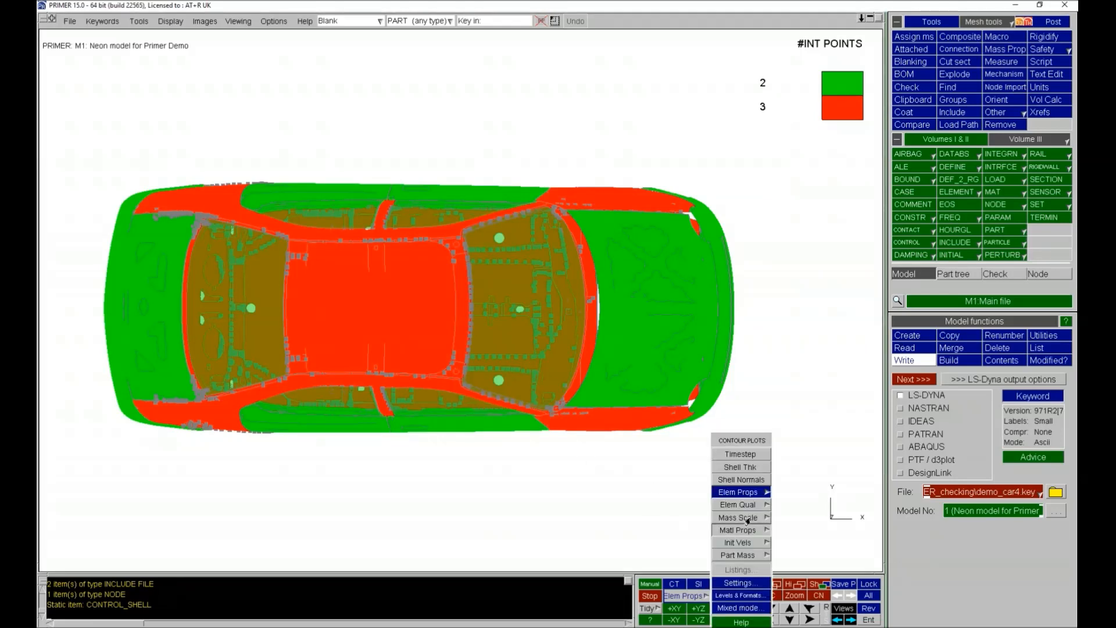
mouse_move(751, 493)
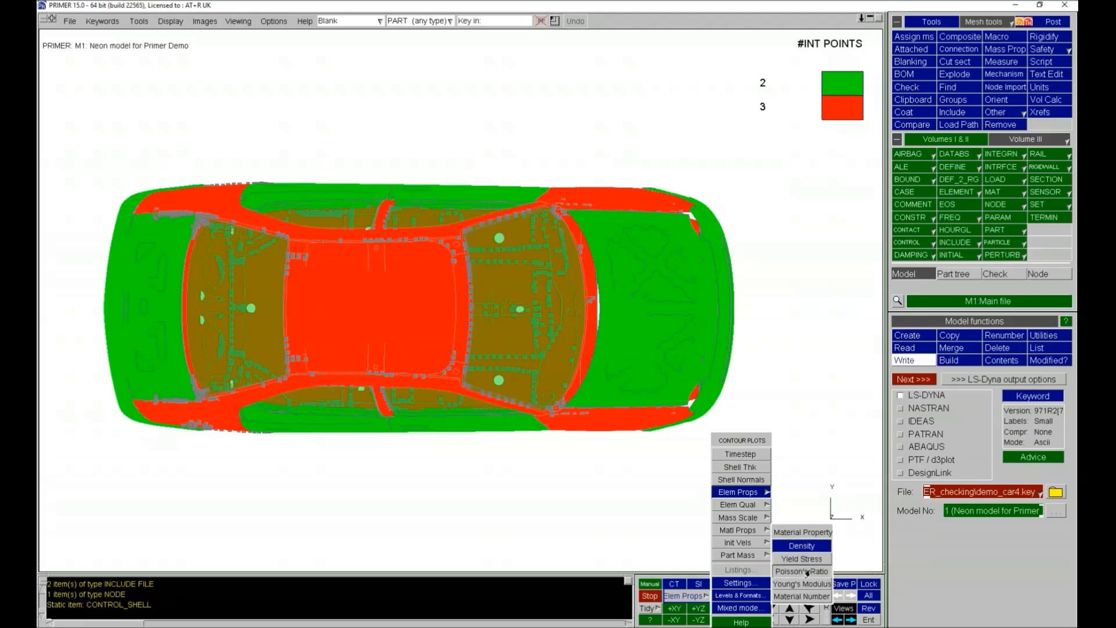
left_click(806, 558)
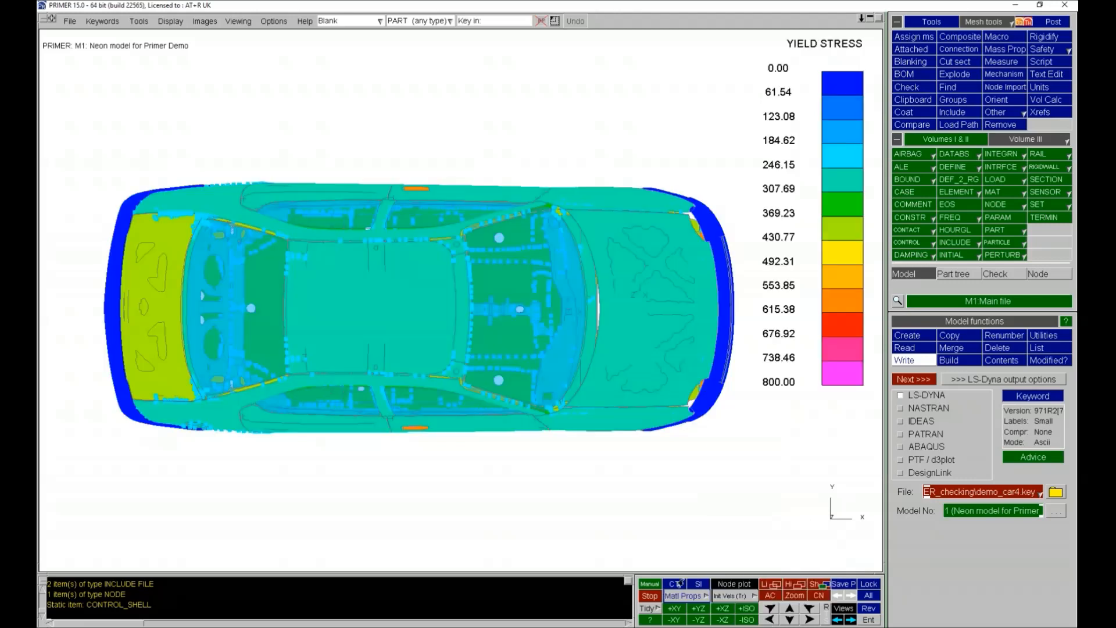
left_click_drag(482, 410, 444, 118)
key("F4")
key("F5")
key("F6")
key("F5")
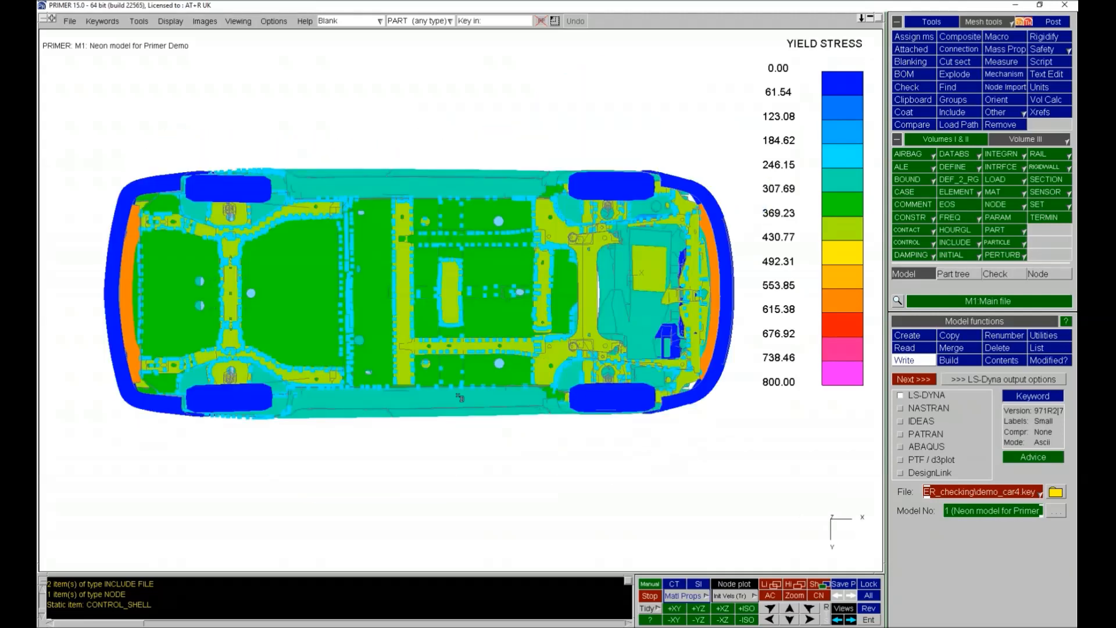
right_click_drag(404, 473, 643, 200, "shift")
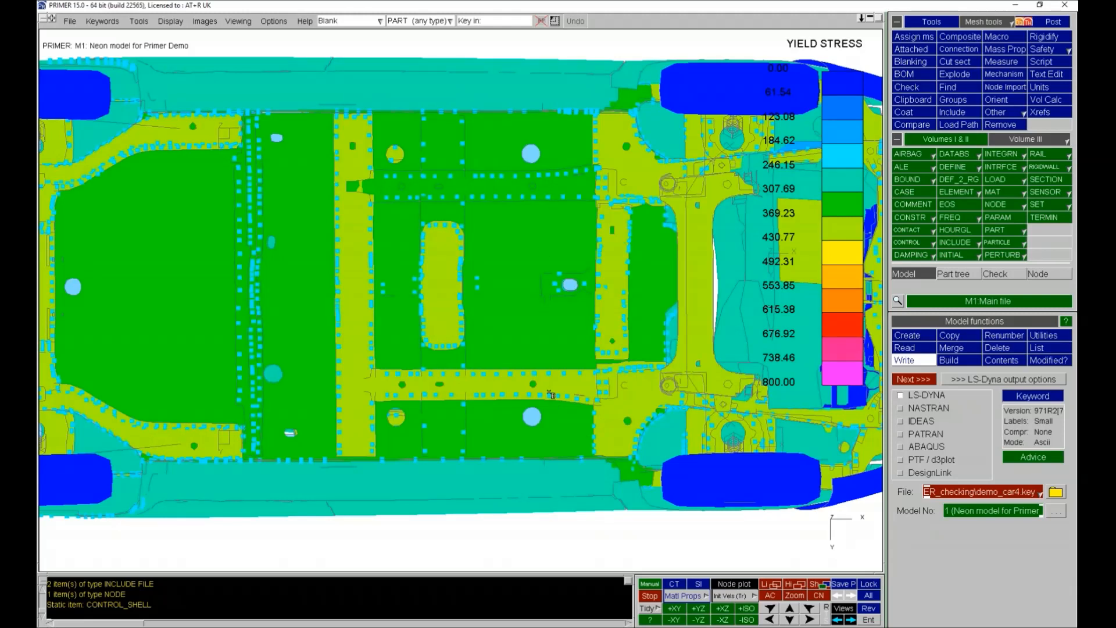
left_click(696, 596)
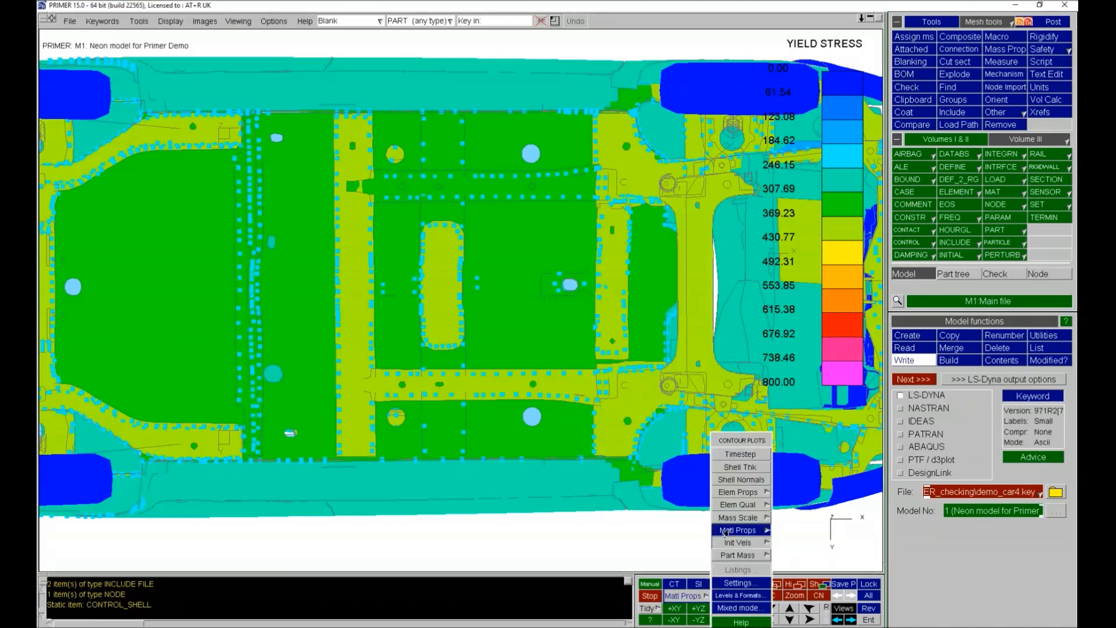
left_click(928, 555)
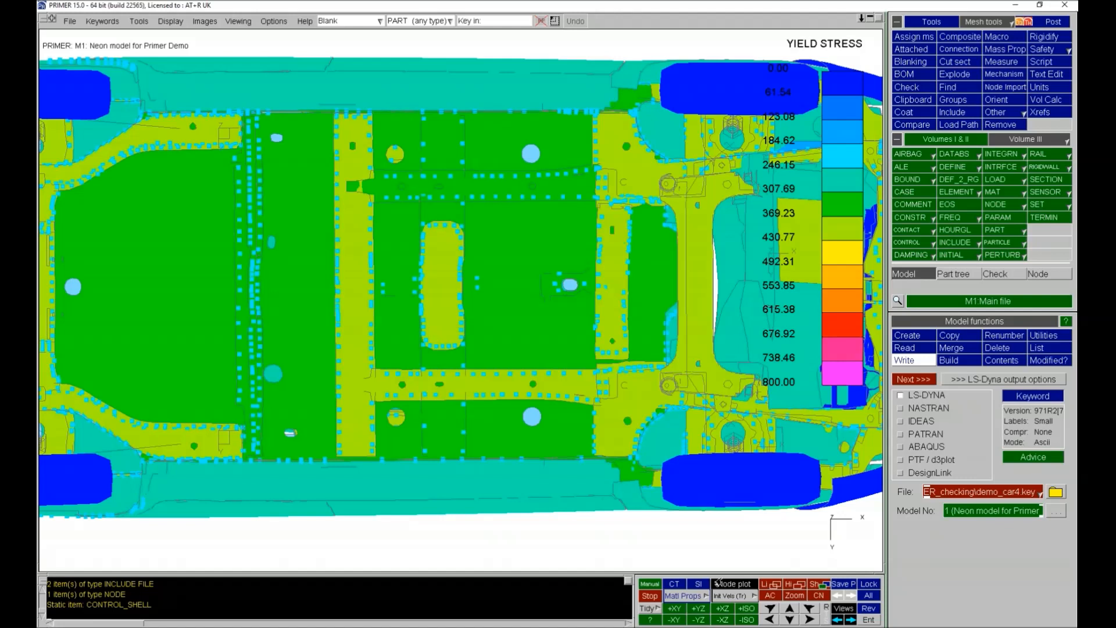
left_click(730, 596)
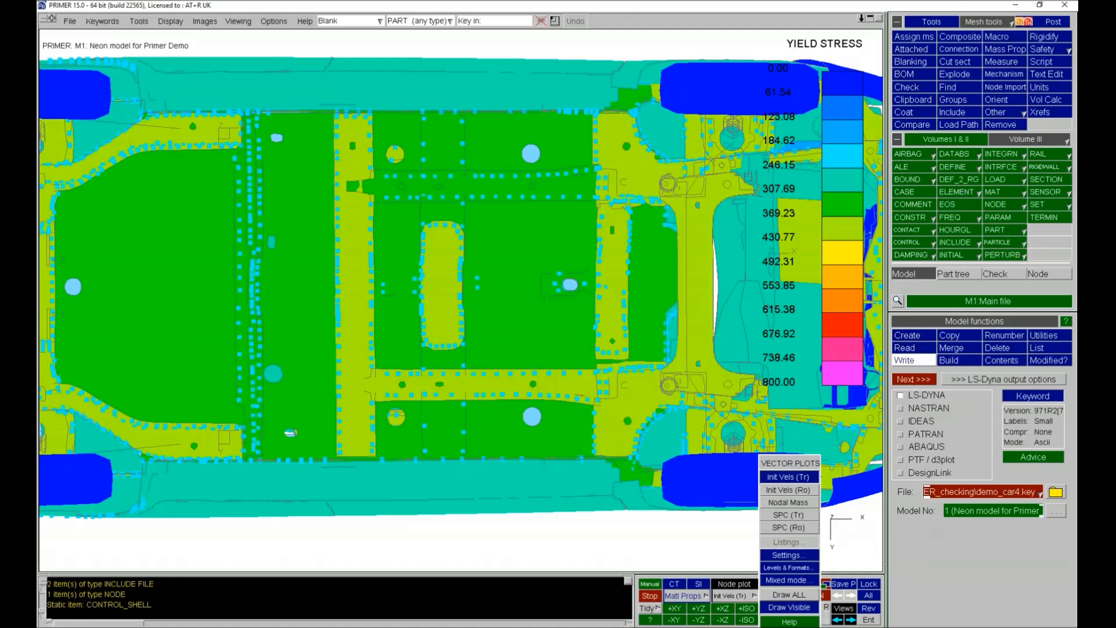
left_click(919, 604)
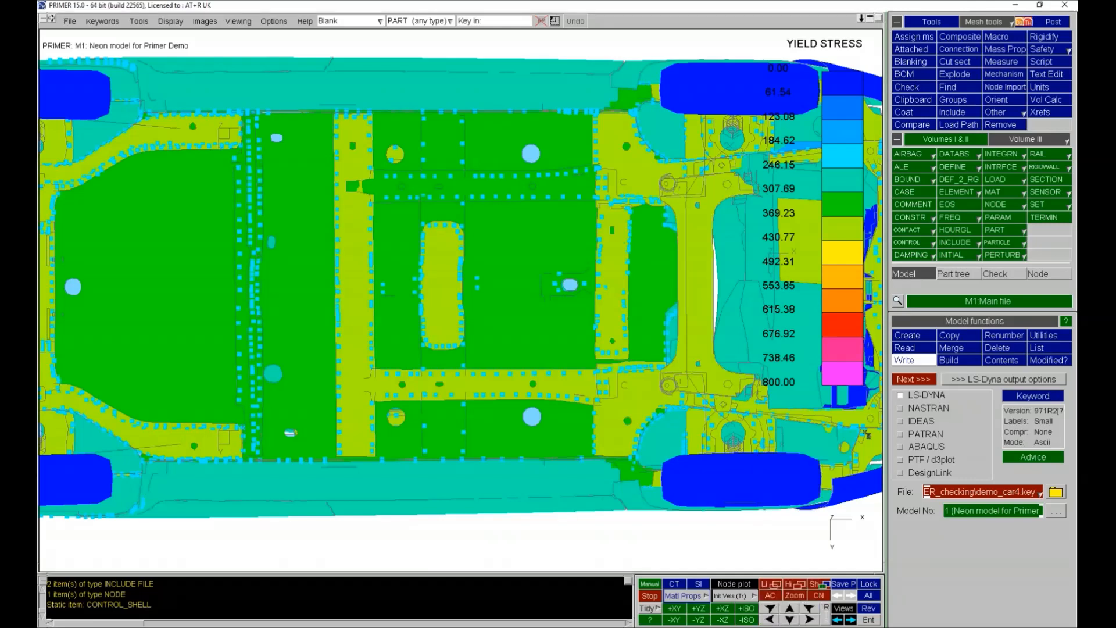
left_click(1038, 102)
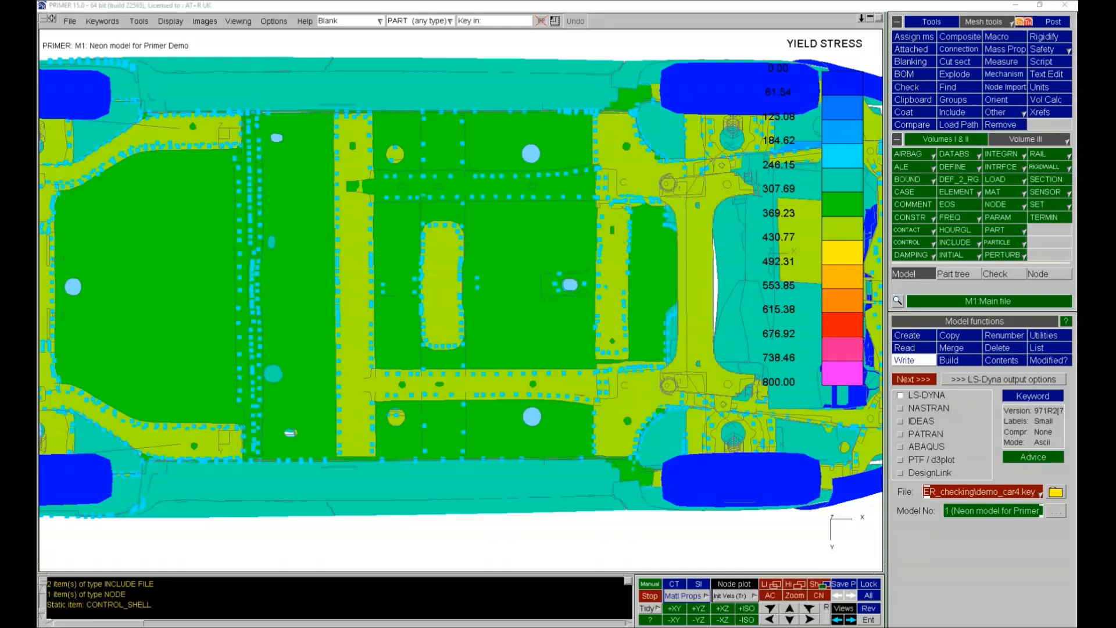
key("alt+Tab")
left_click(765, 522)
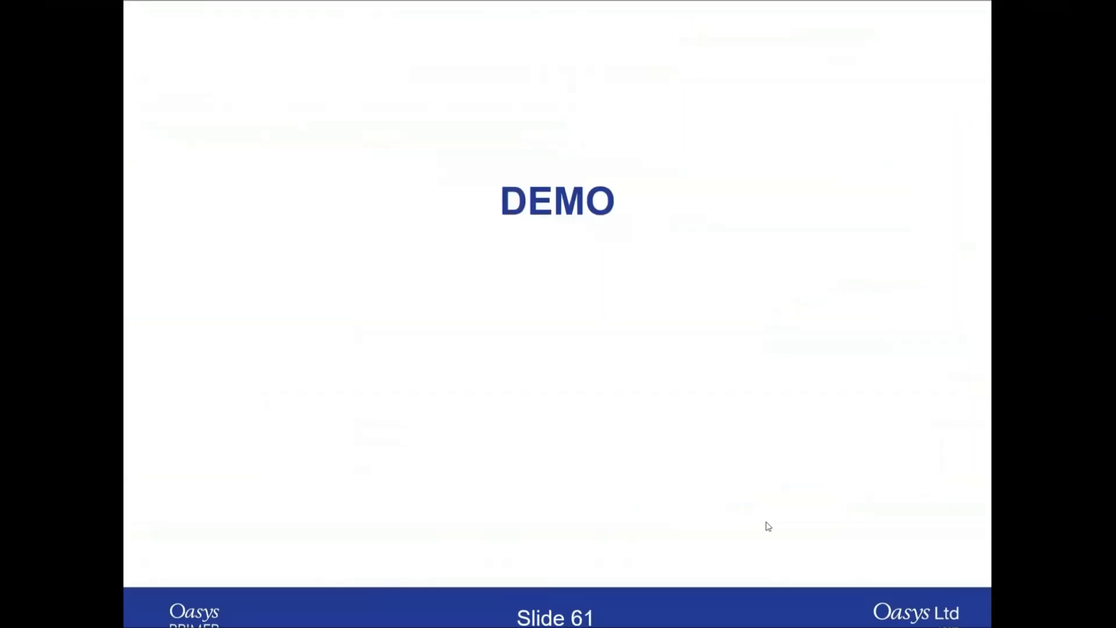
left_click(769, 461)
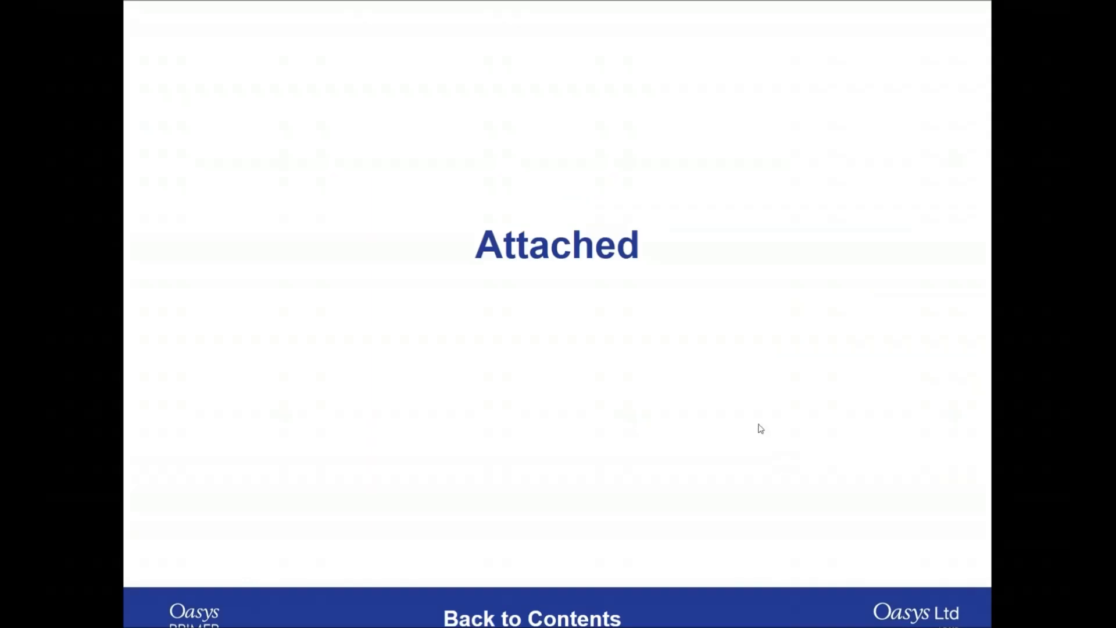
left_click(706, 355)
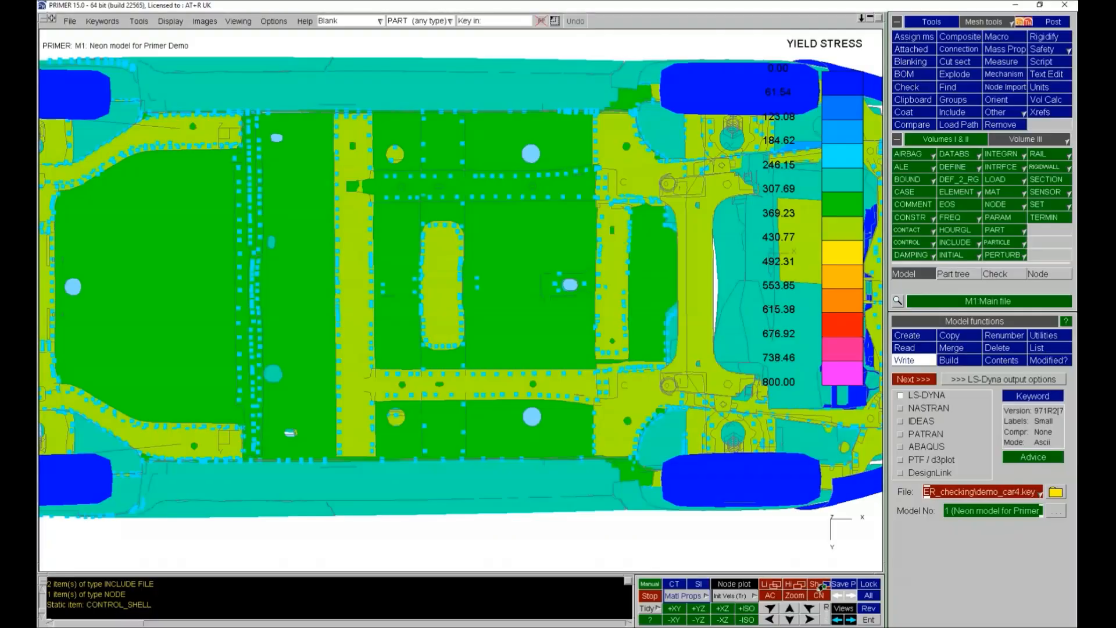
Restore the shaded plot of the whole Neon model seen from above and open the Attached tool.
left_click(814, 584)
key("1")
key("a")
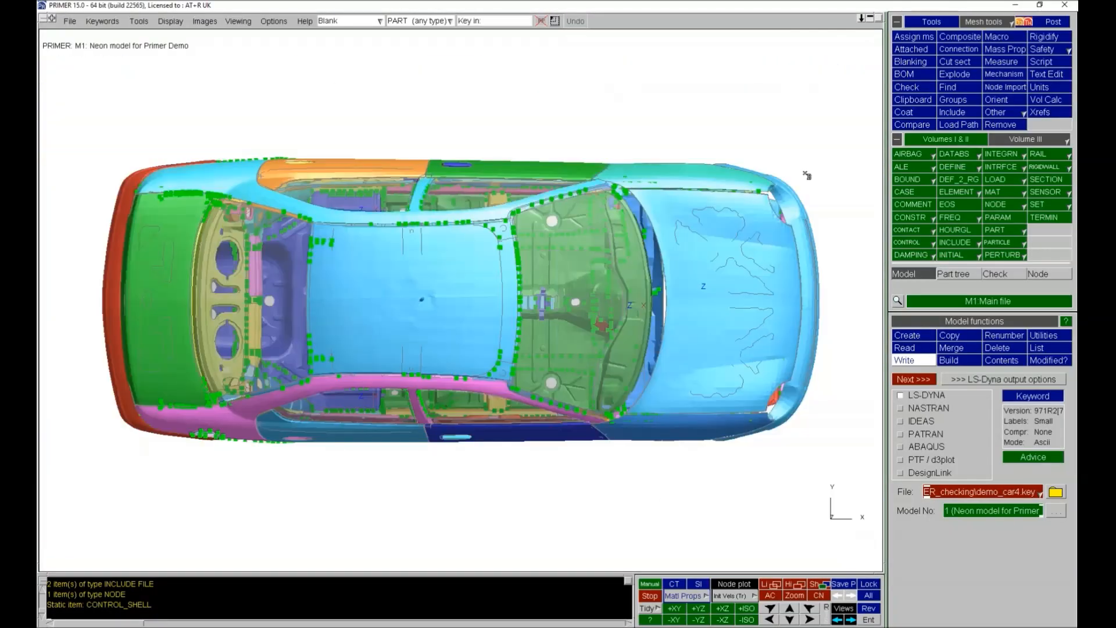
left_click(910, 50)
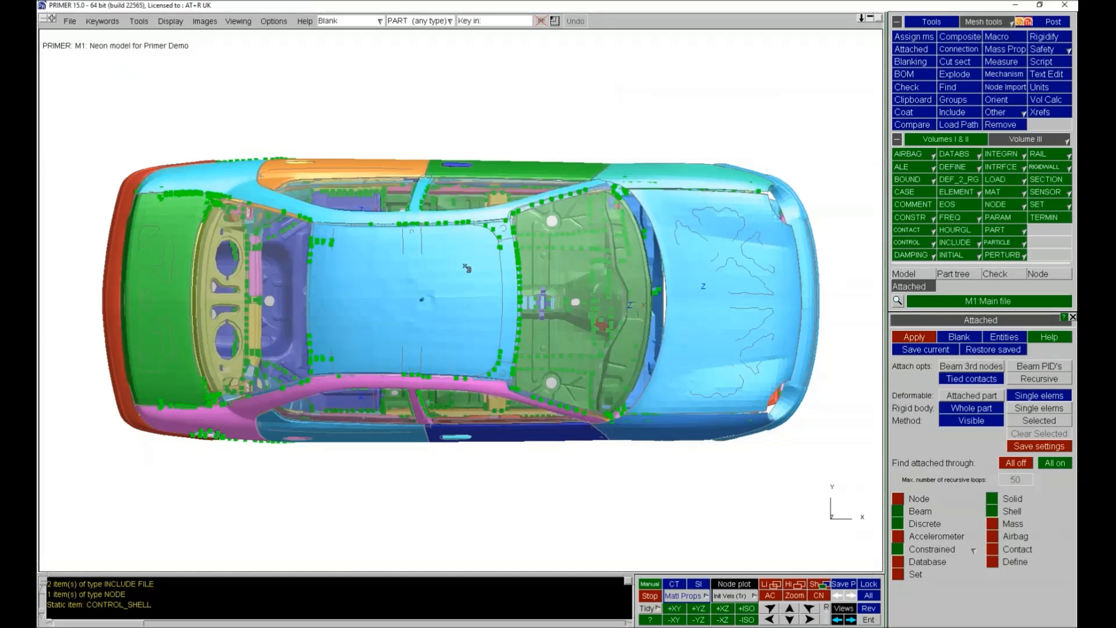
Orbit the car to a side view and display only its roof panel with the antenna.
left_click_drag(465, 303, 410, 85, "shift")
right_click_drag(568, 214, 501, 244, "shift")
middle_click_drag(501, 244, 508, 186, "shift")
right_click_drag(507, 186, 515, 181, "shift")
right_click(475, 167)
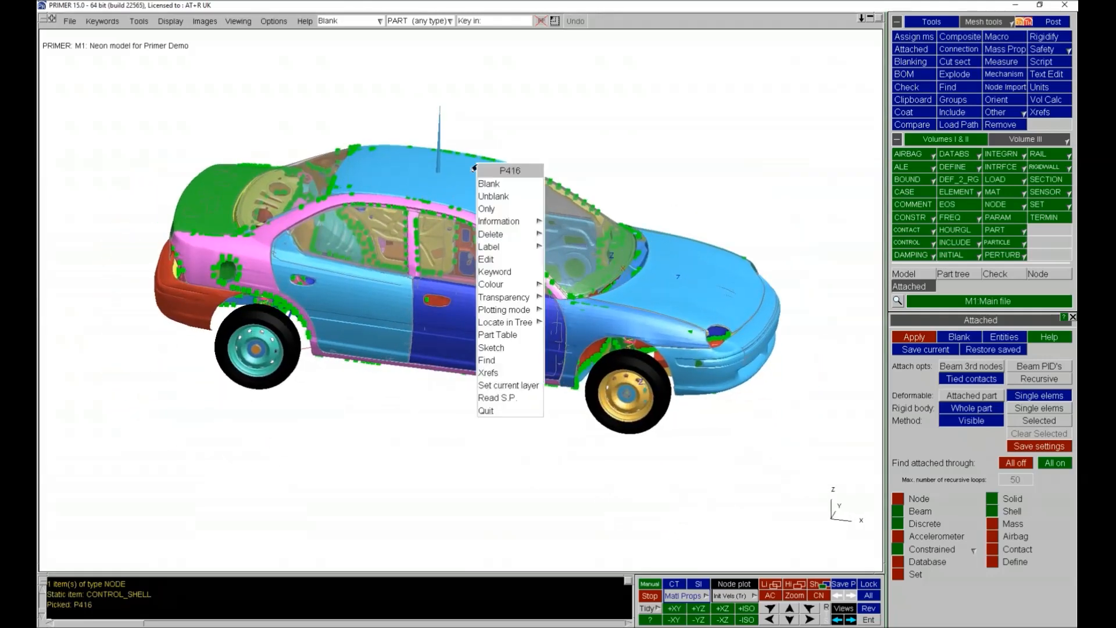
left_click(501, 209)
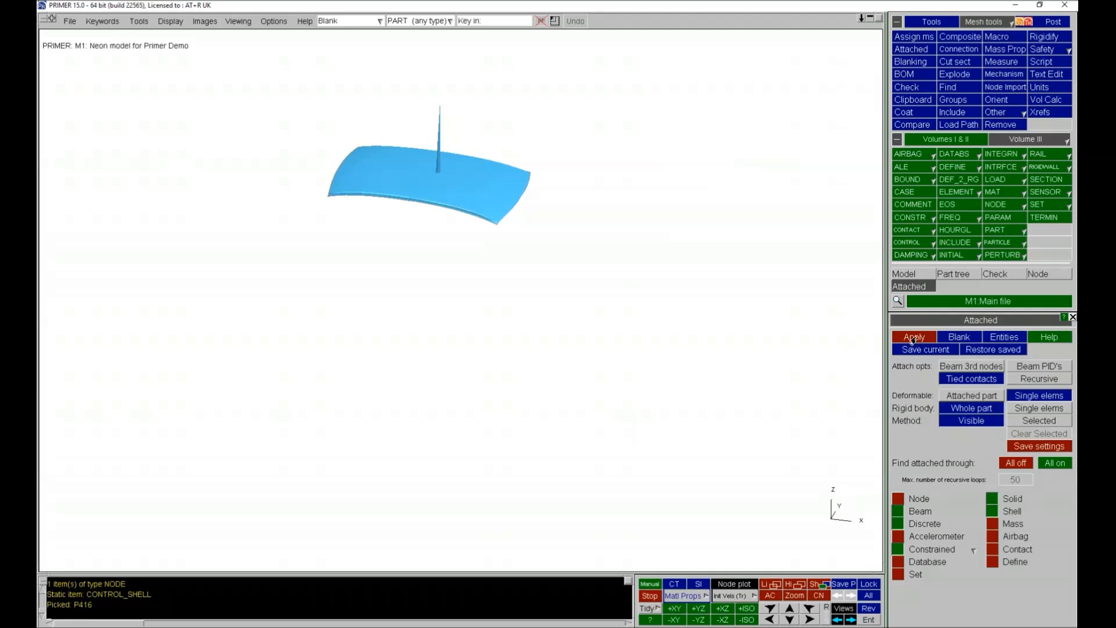
Grow the display outward from the roof by repeatedly finding attached entities, one layer at a time, with tied contacts included.
left_click(913, 337)
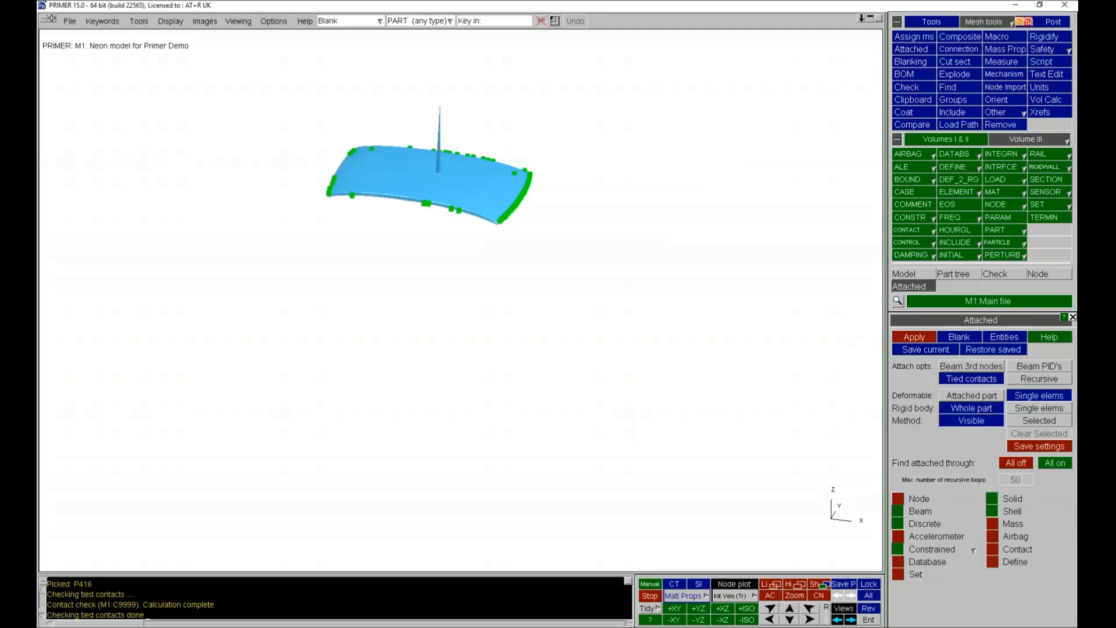
left_click(914, 338)
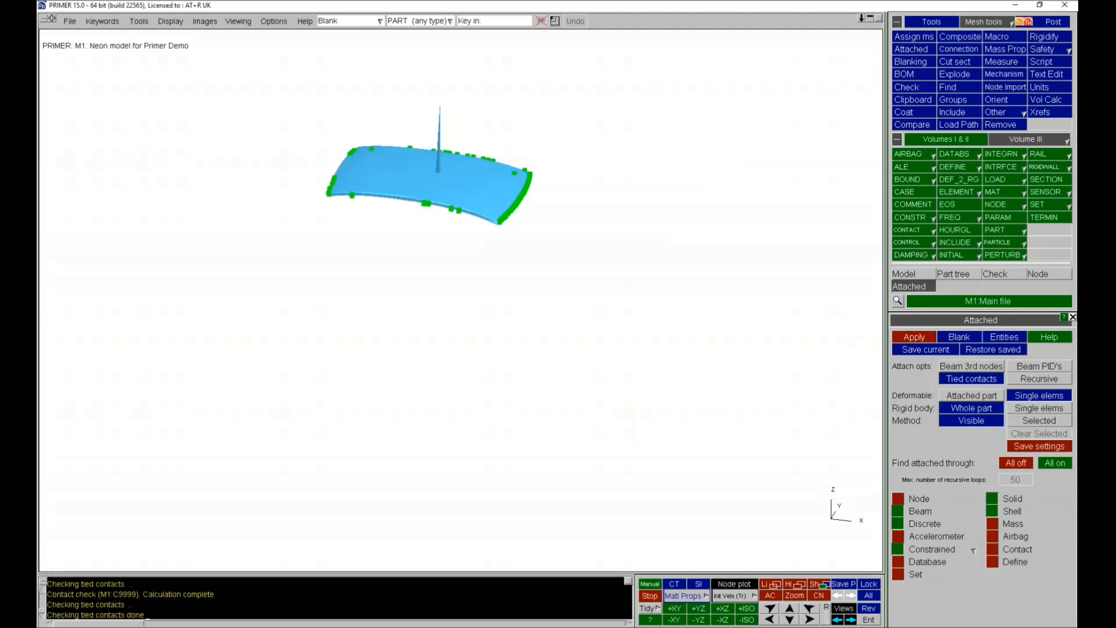
left_click(913, 337)
left_click(913, 337)
left_click(914, 337)
left_click(913, 337)
left_click(914, 337)
left_click(914, 337)
left_click(913, 337)
left_click(914, 337)
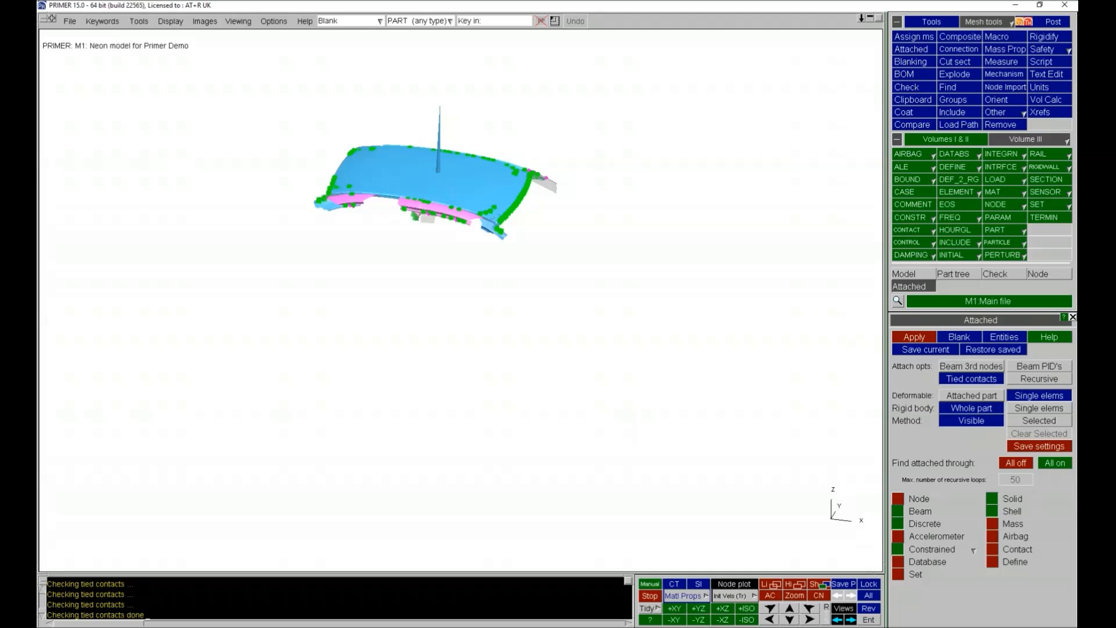
left_click(923, 337)
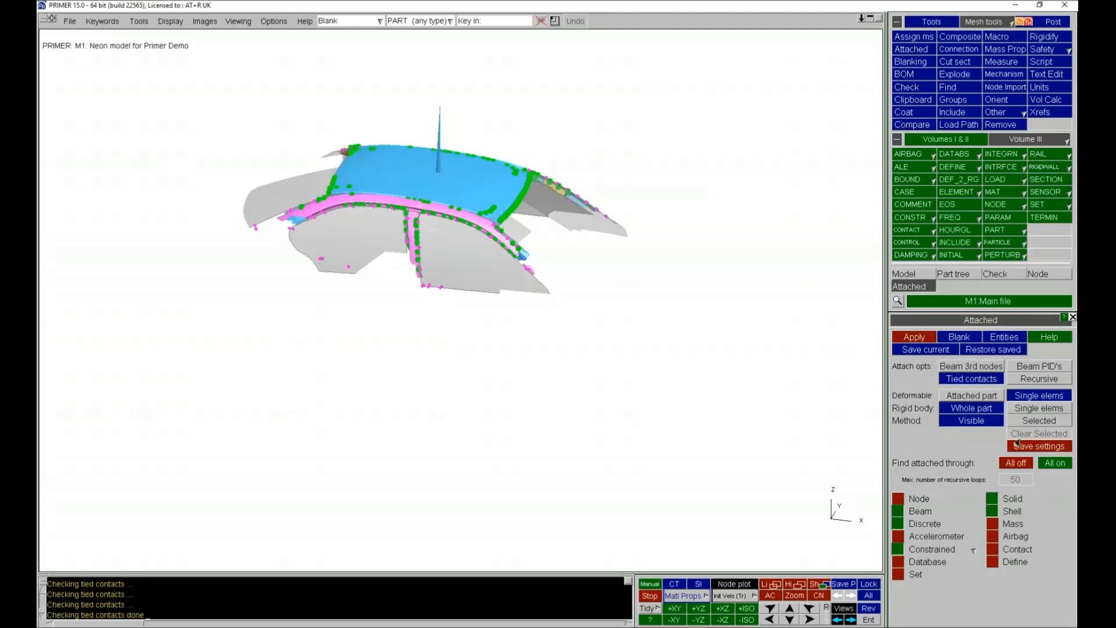
Find all remaining attached entities recursively with at most 50 loops, and reverse the visibility to inspect the unattached parts.
left_click(1029, 380)
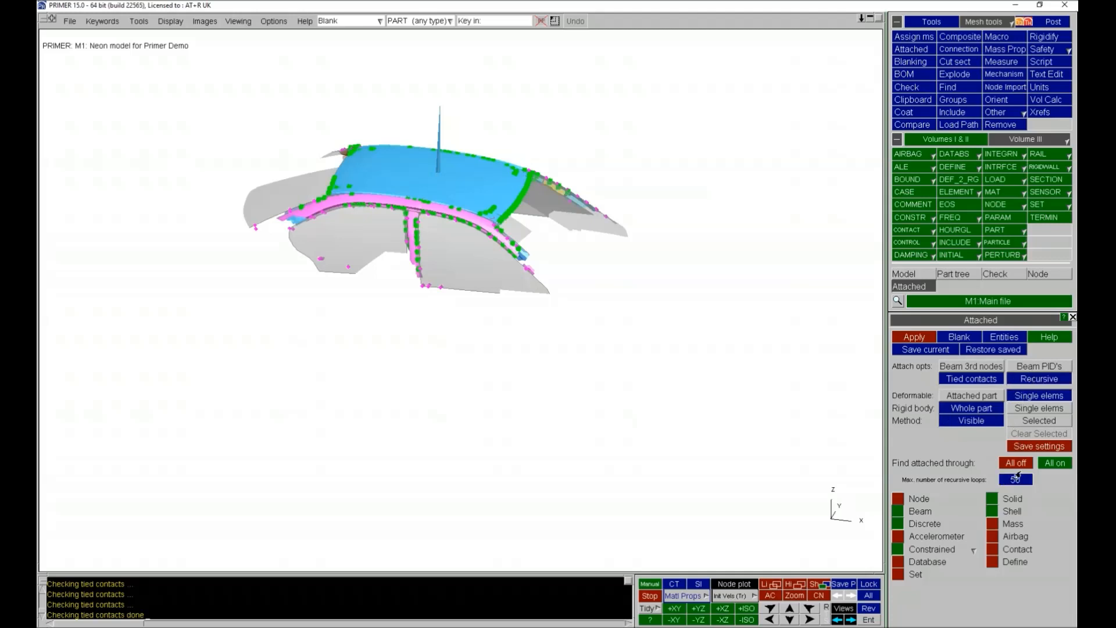
left_click(913, 337)
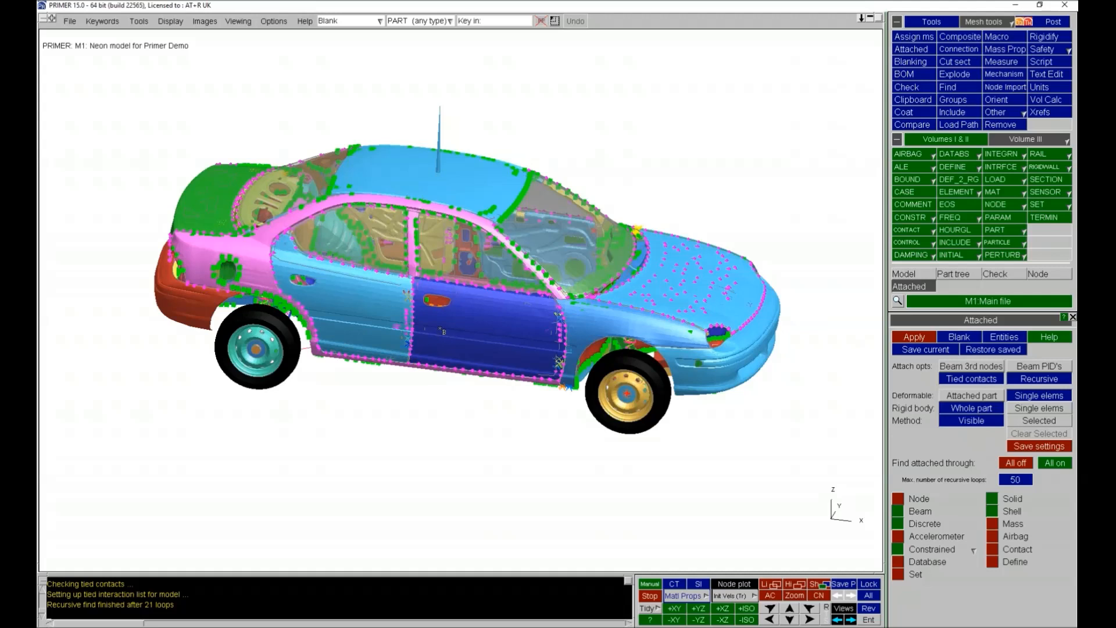
left_click(867, 610)
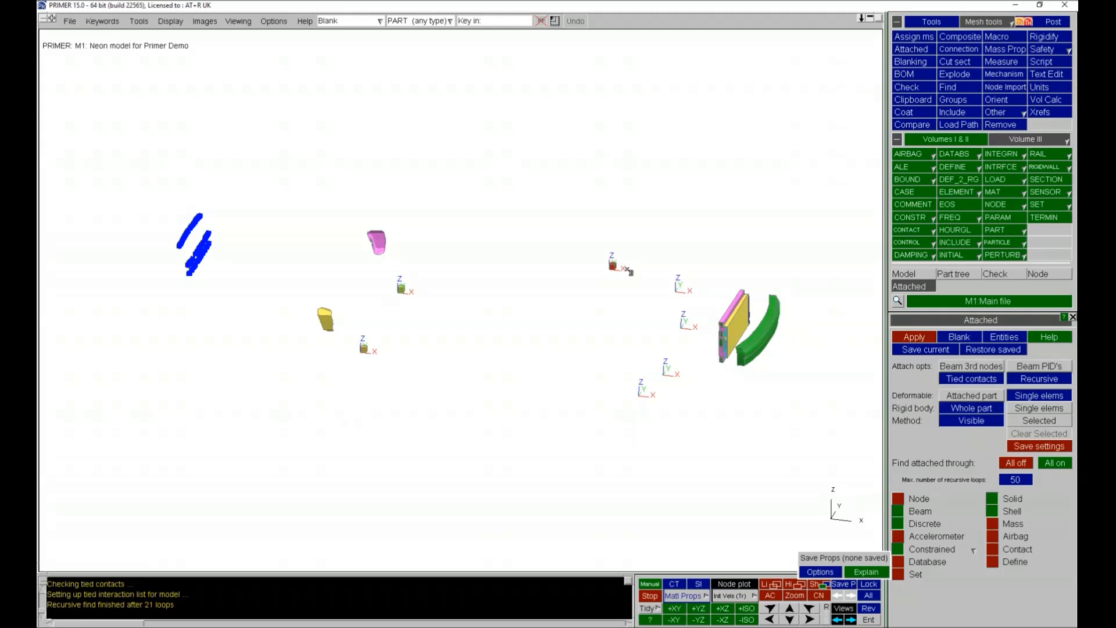
scroll(381, 250, "up", 5)
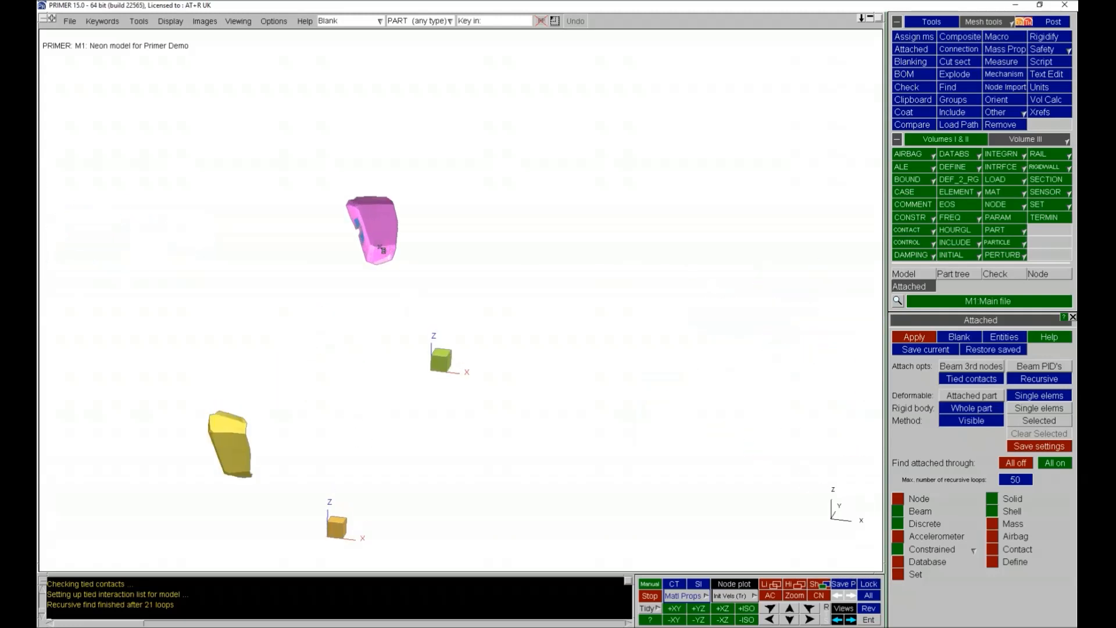
scroll(381, 250, "up", 3)
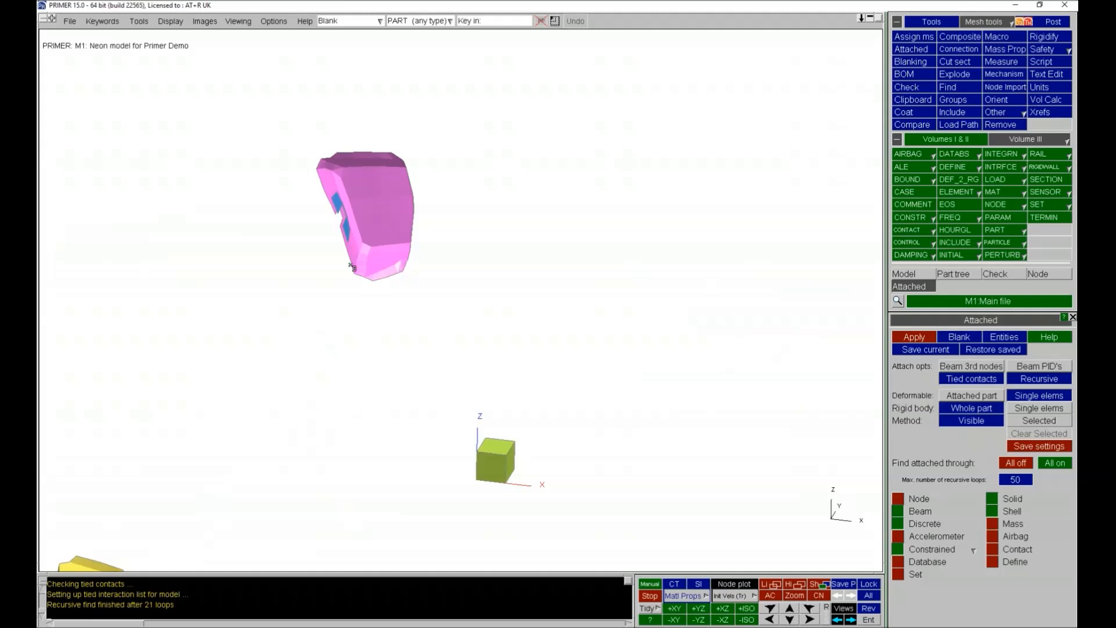
key("a")
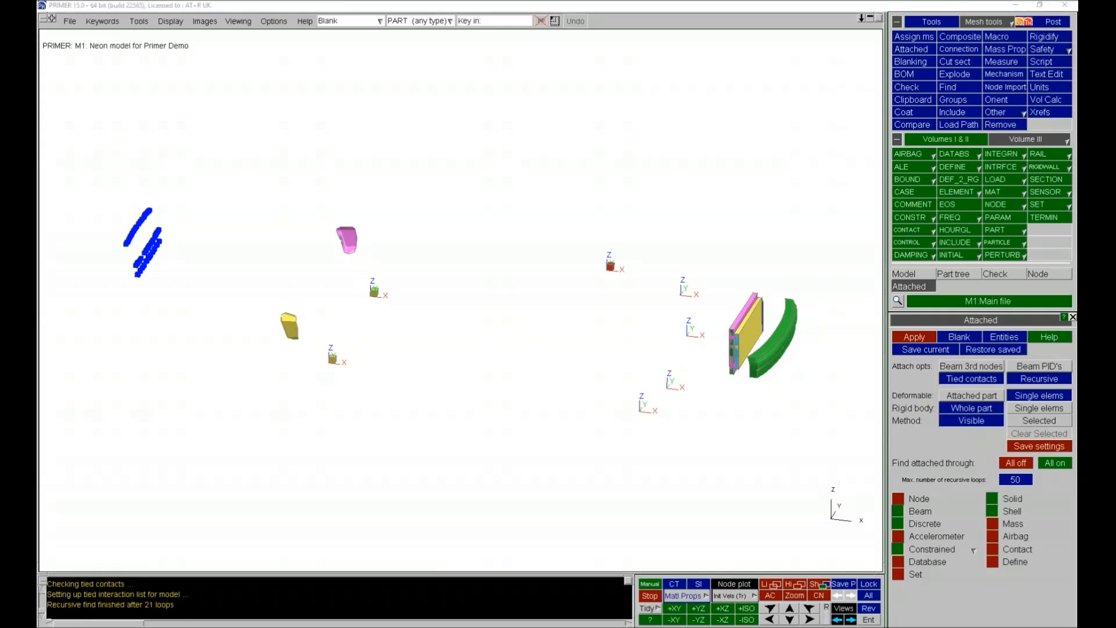
key("alt+Tab")
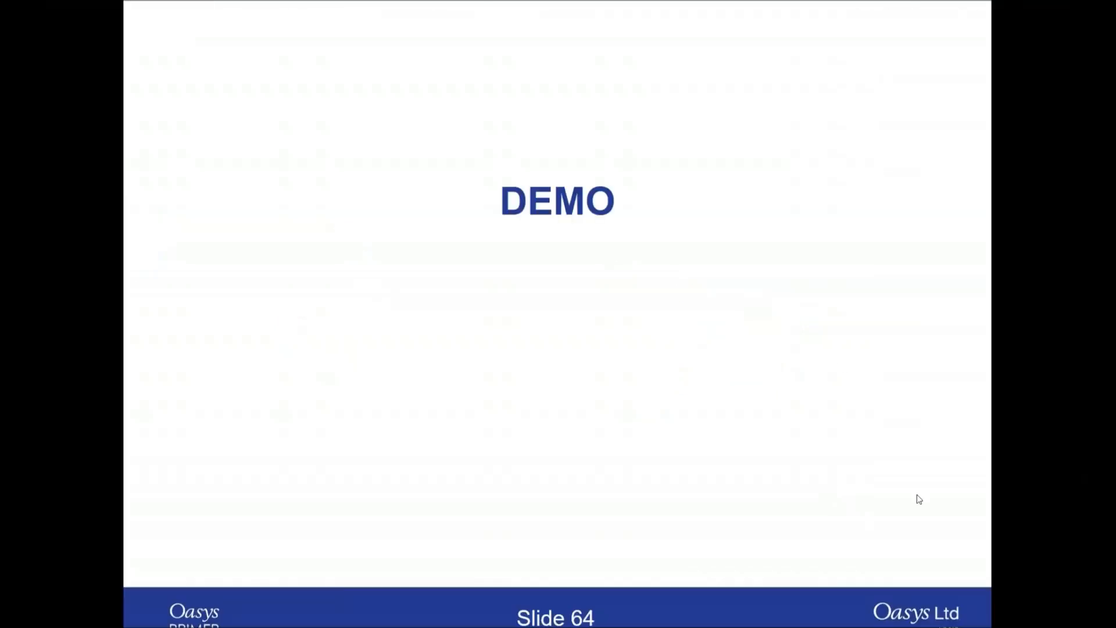
left_click(914, 493)
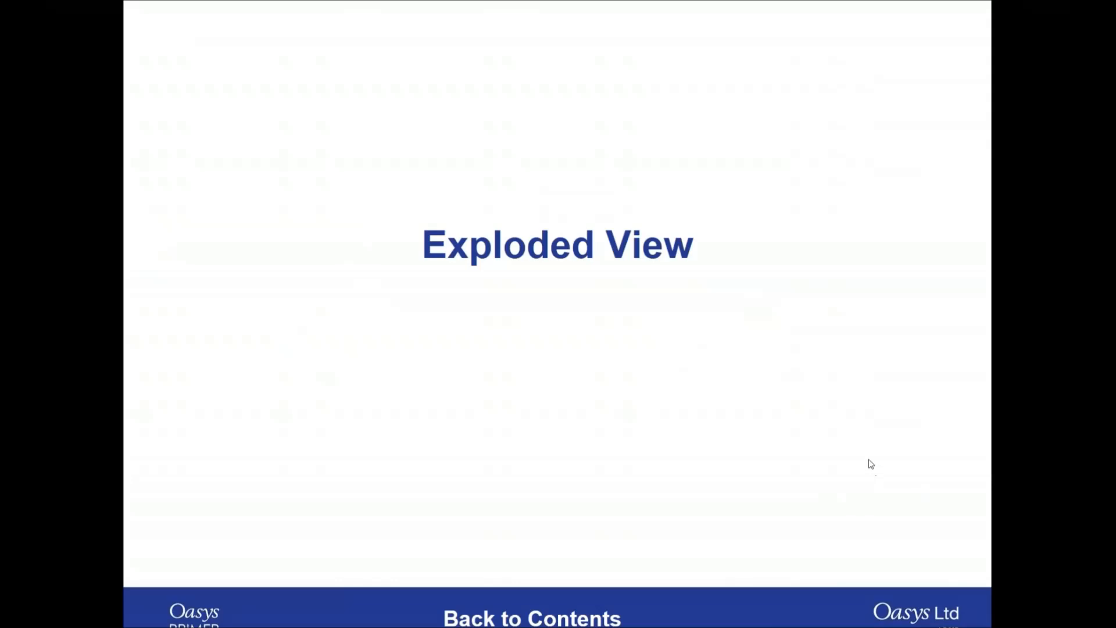
left_click(868, 459)
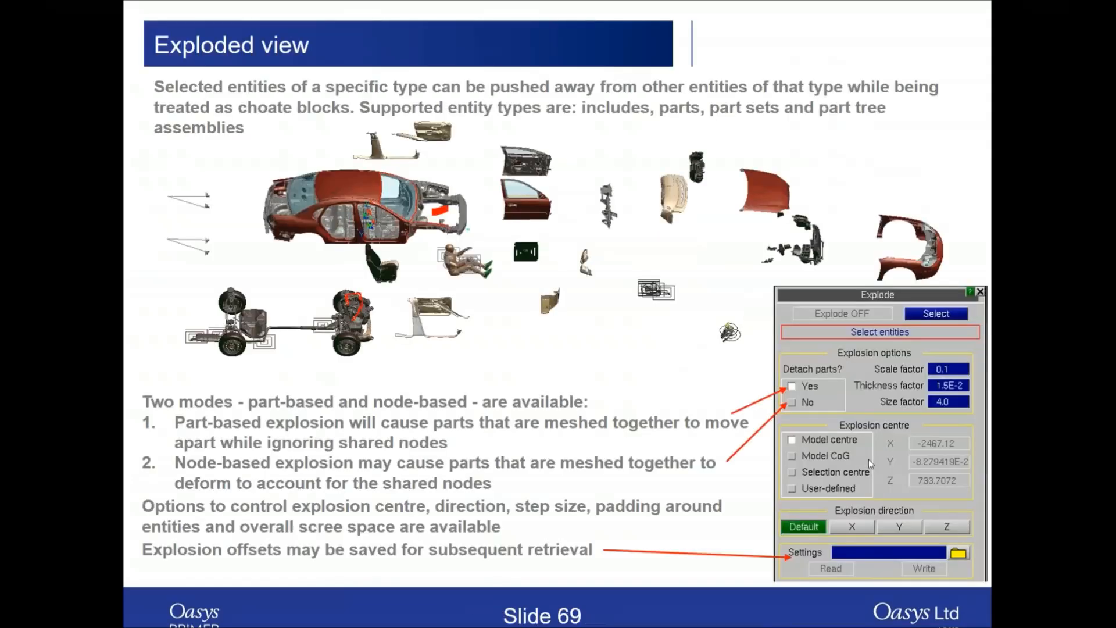
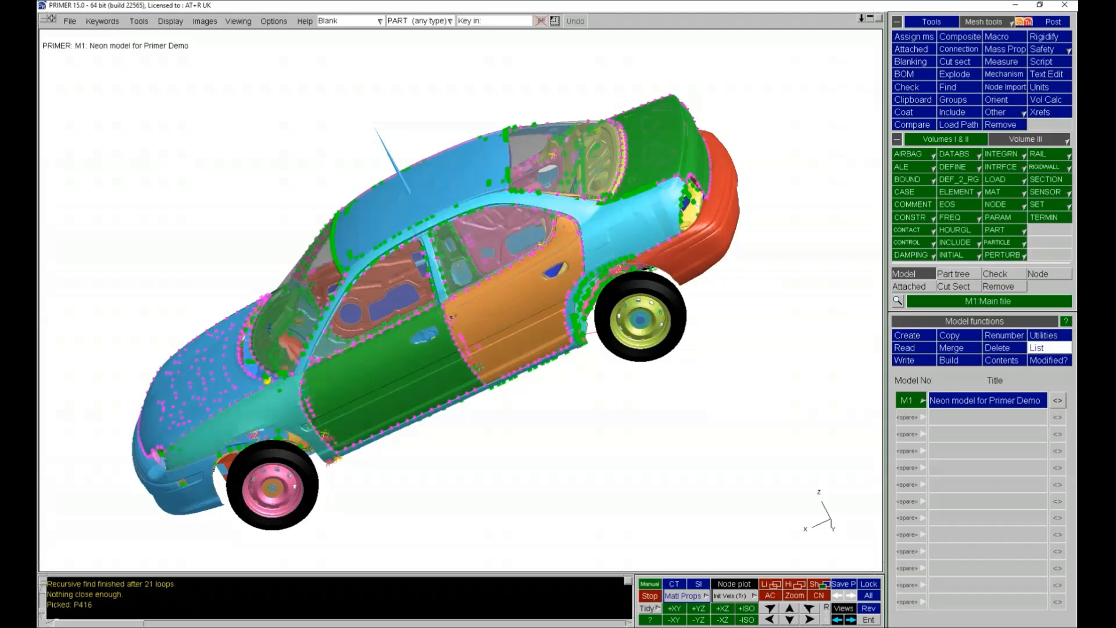
Open the include file range renumbering for the Neon model and move its window over the graphics area.
left_click(988, 333)
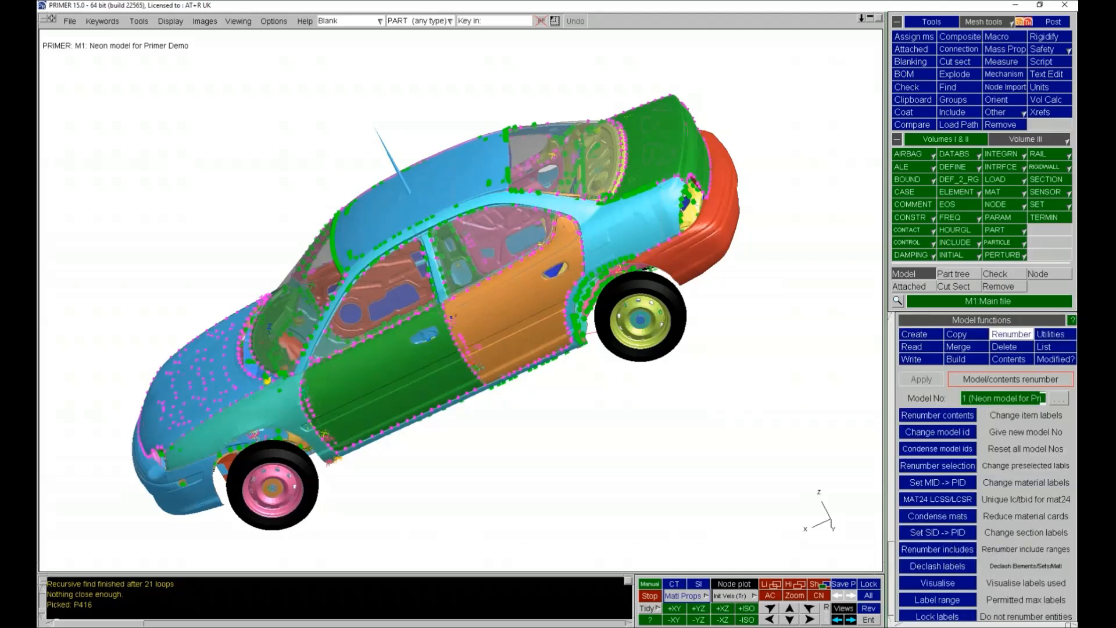
left_click(952, 550)
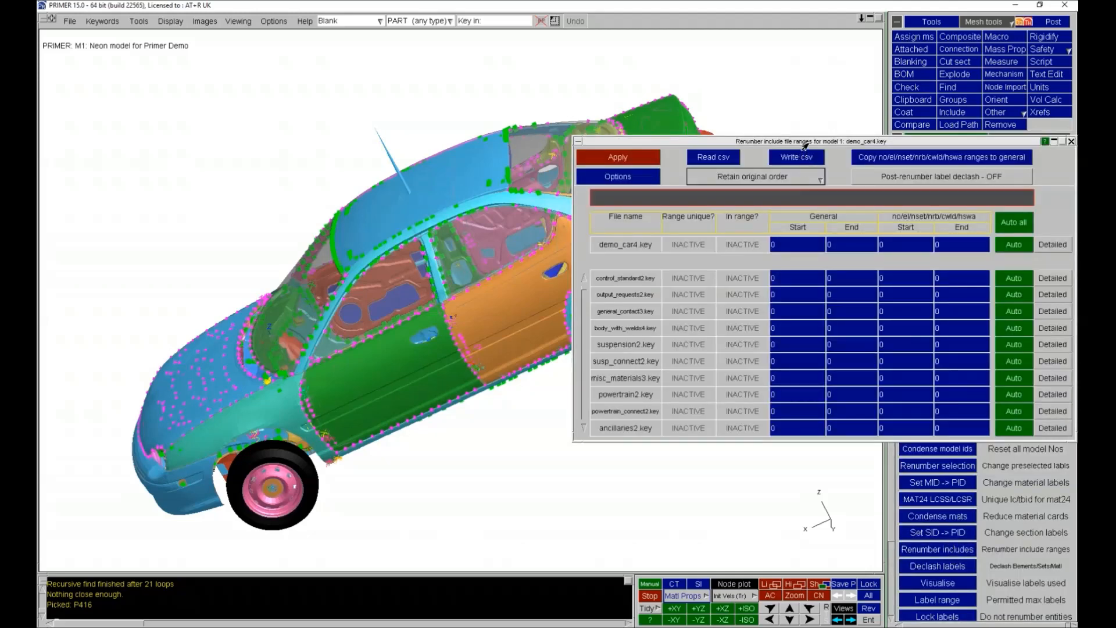
left_click_drag(802, 142, 555, 200)
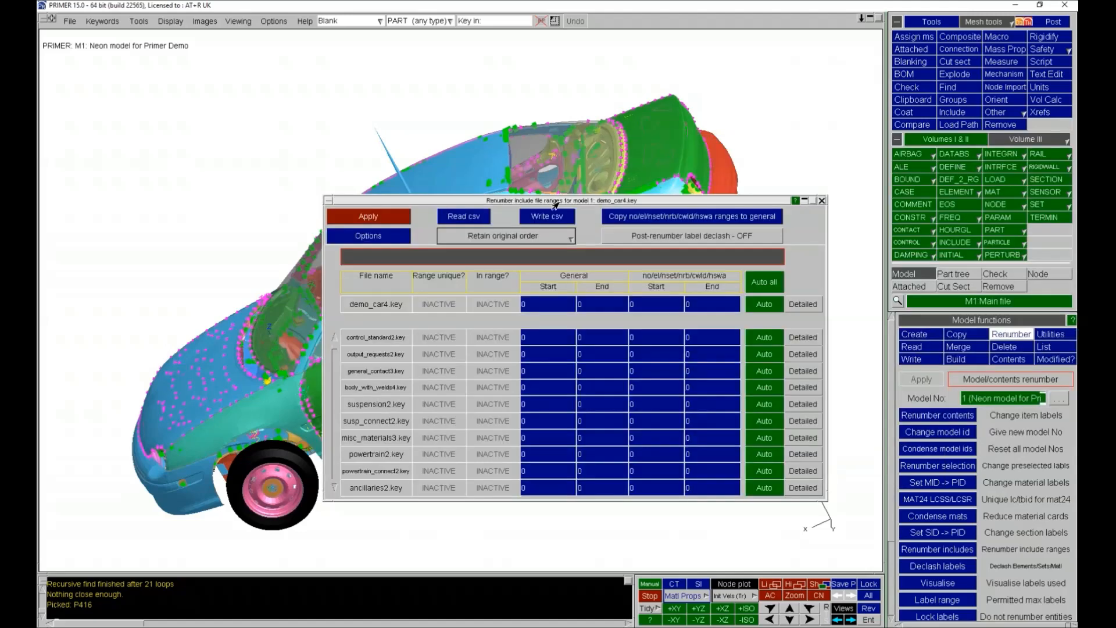